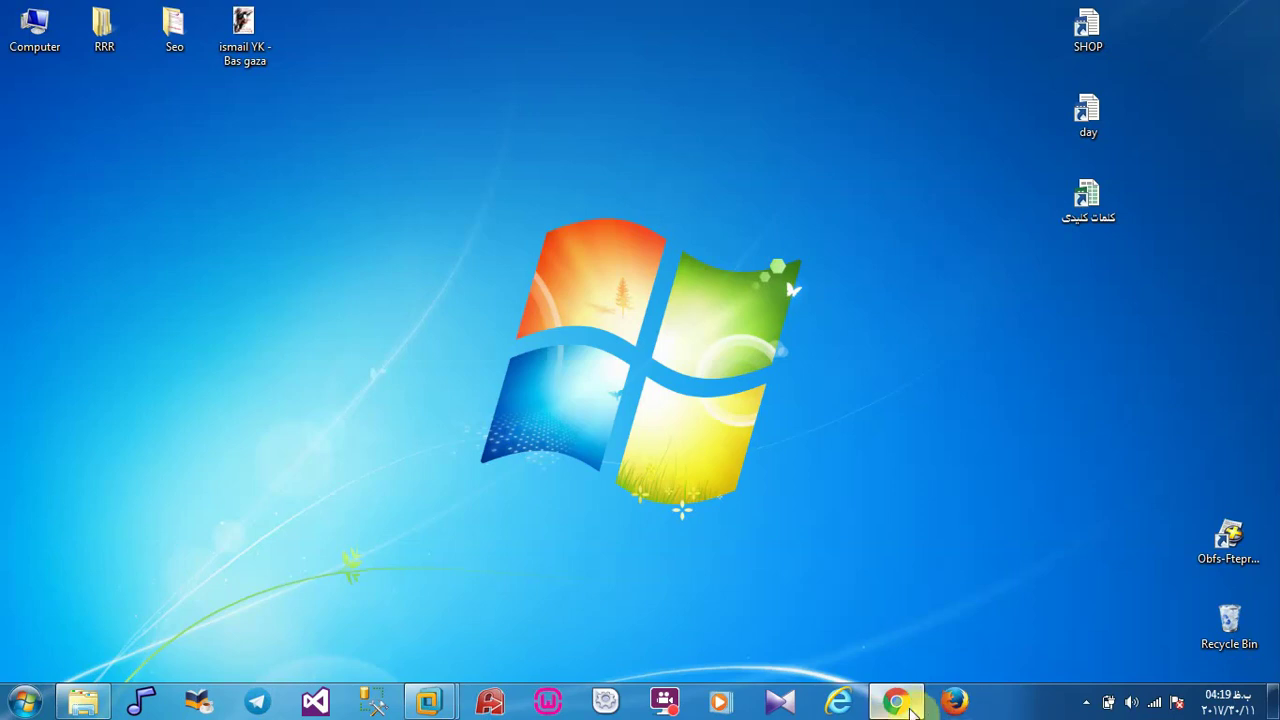
# Step: Restore Chrome, look through the tabs, and start the ProcessMaker installer download on SourceForge
pyautogui.click(910, 706)
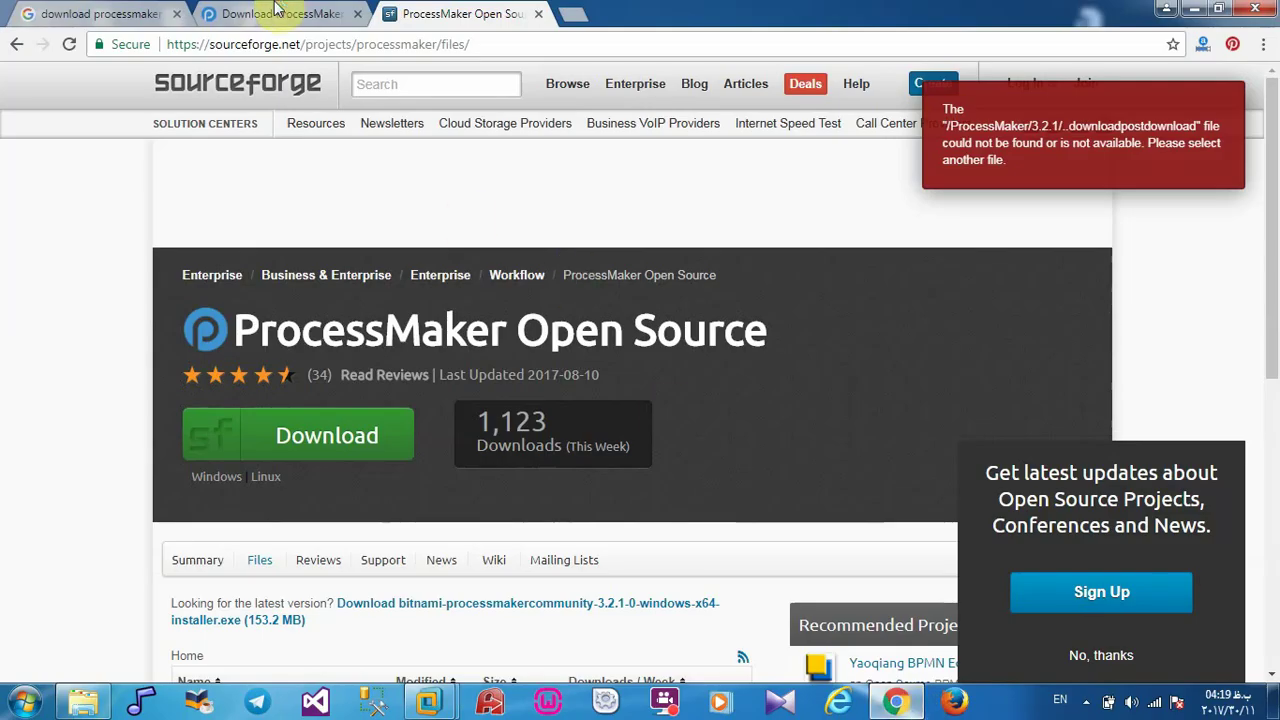
pyautogui.click(278, 12)
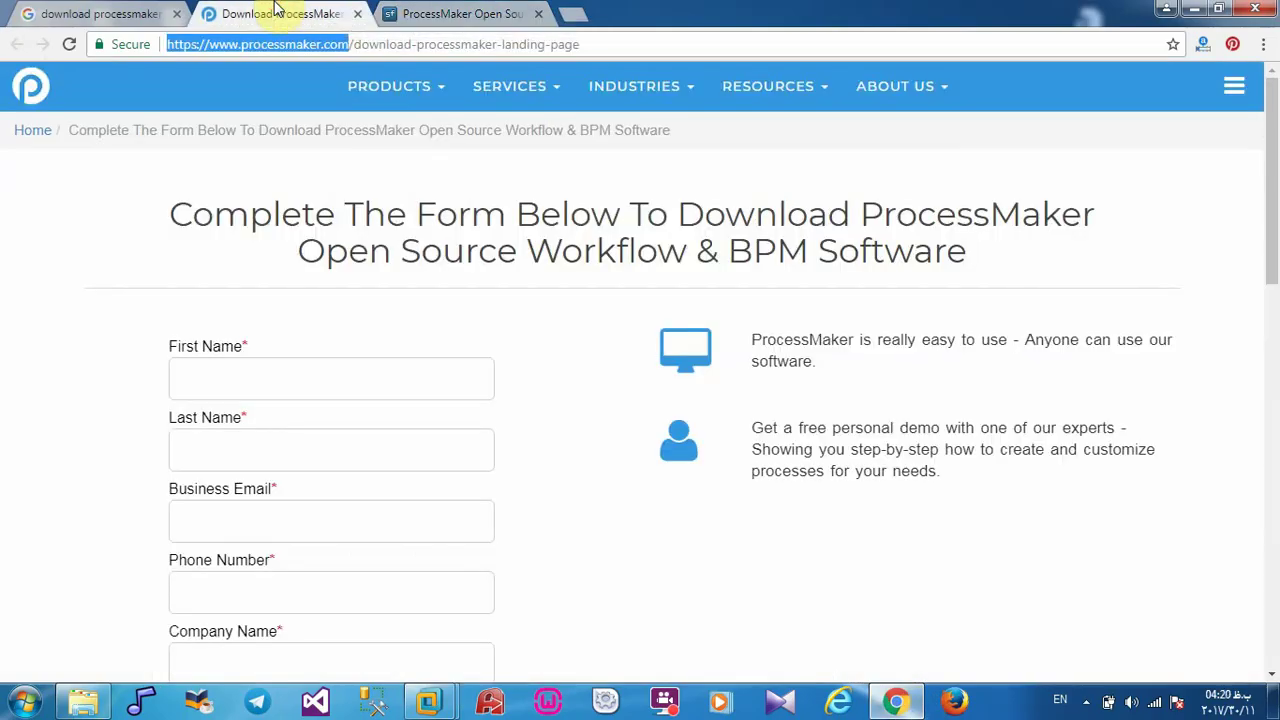
pyautogui.click(101, 10)
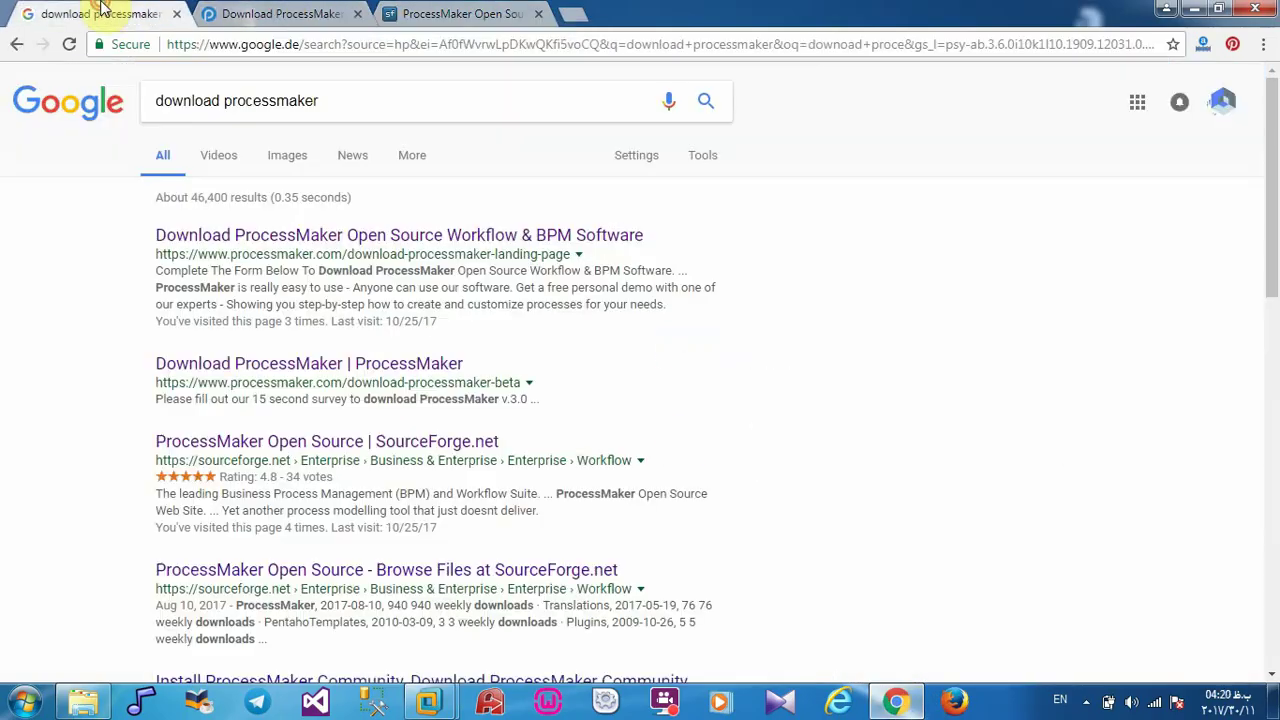
pyautogui.click(292, 12)
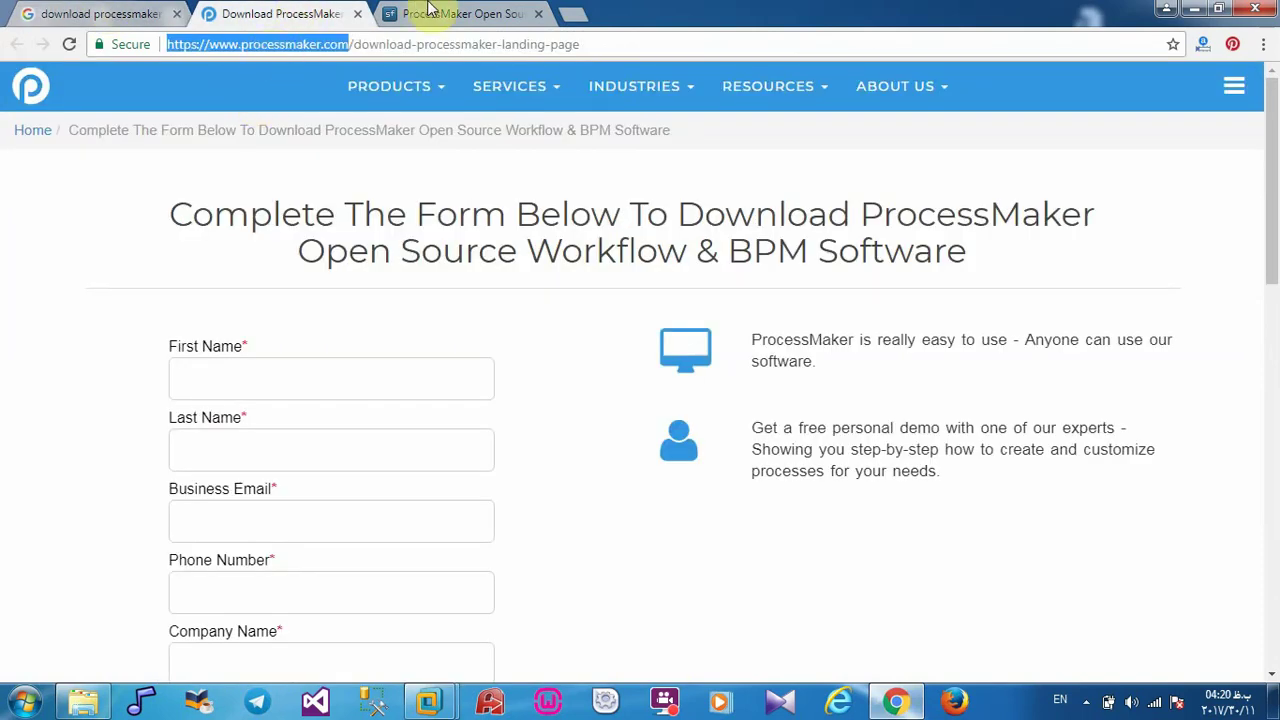
pyautogui.click(430, 10)
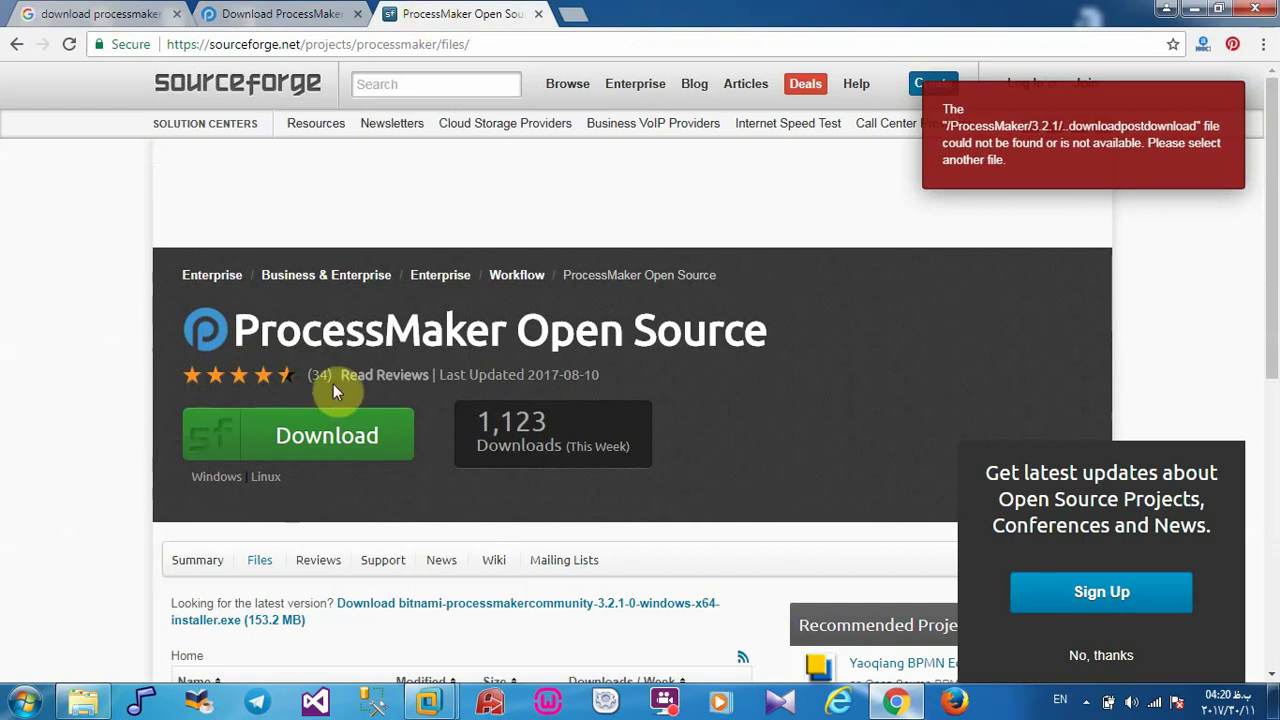
pyautogui.click(311, 447)
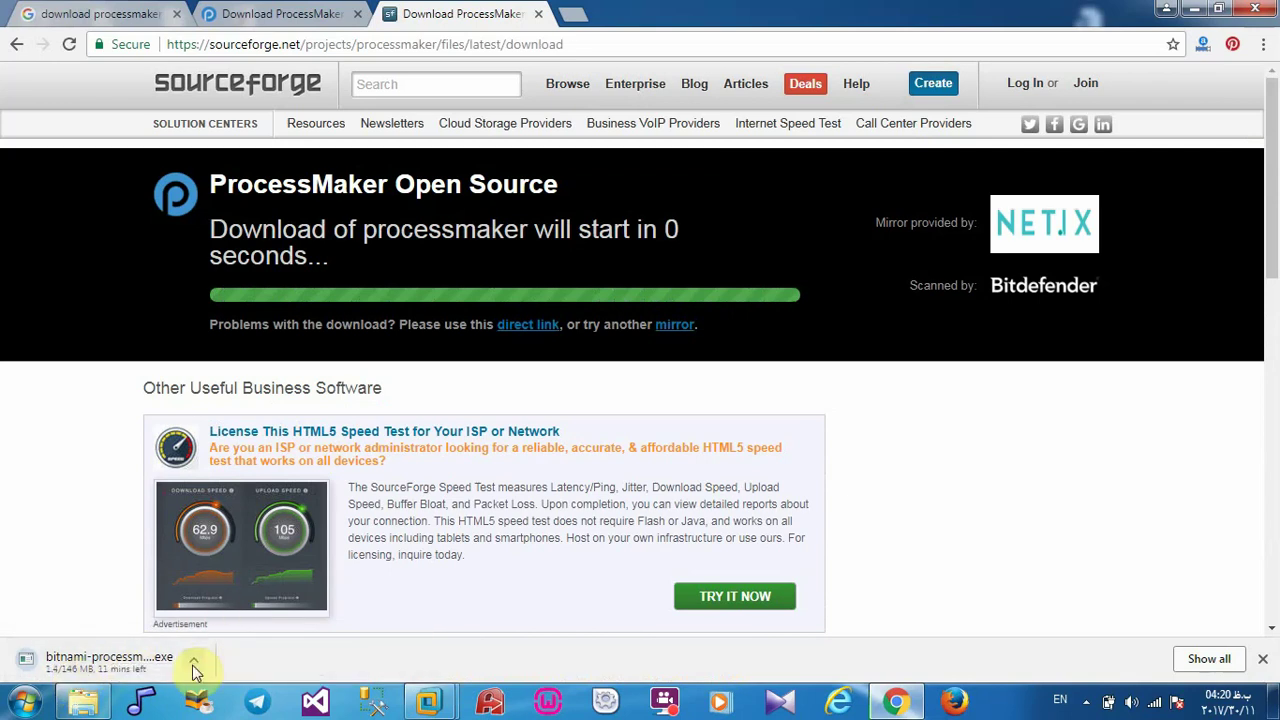
# Step: Cancel the running installer download, review the ProcessMaker form tab, and minimize Chrome
pyautogui.click(194, 670)
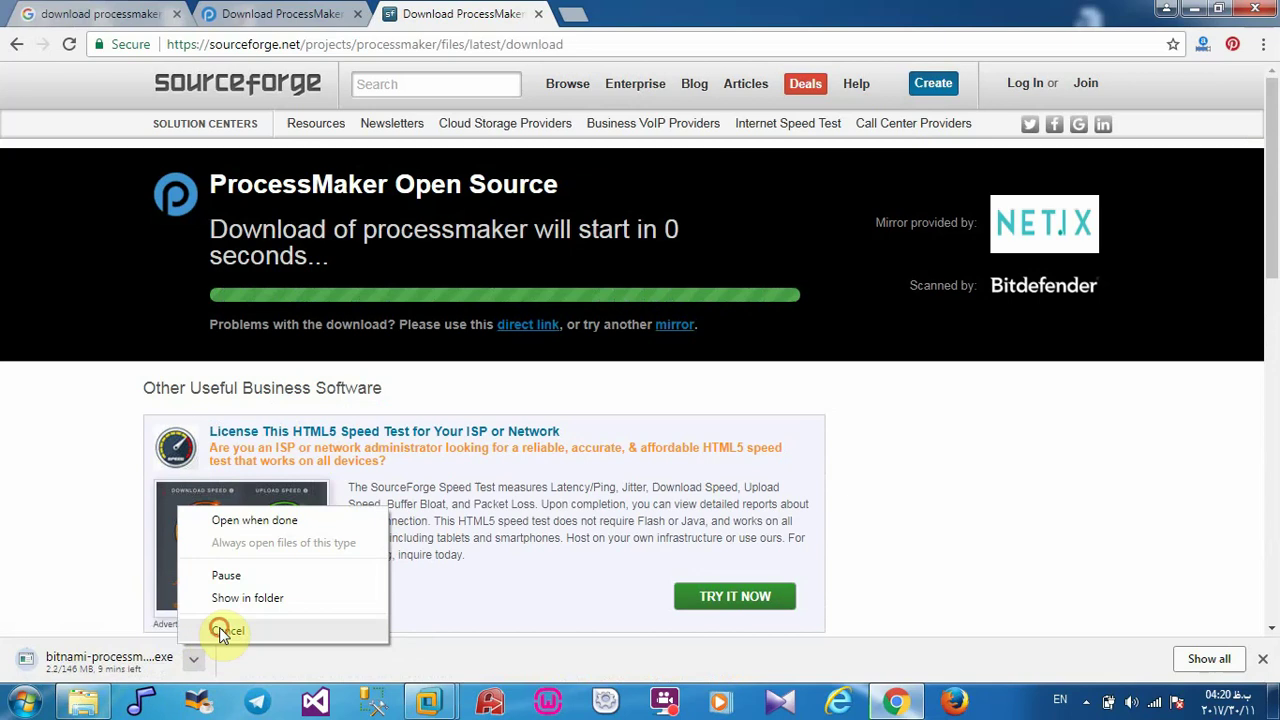
pyautogui.click(222, 631)
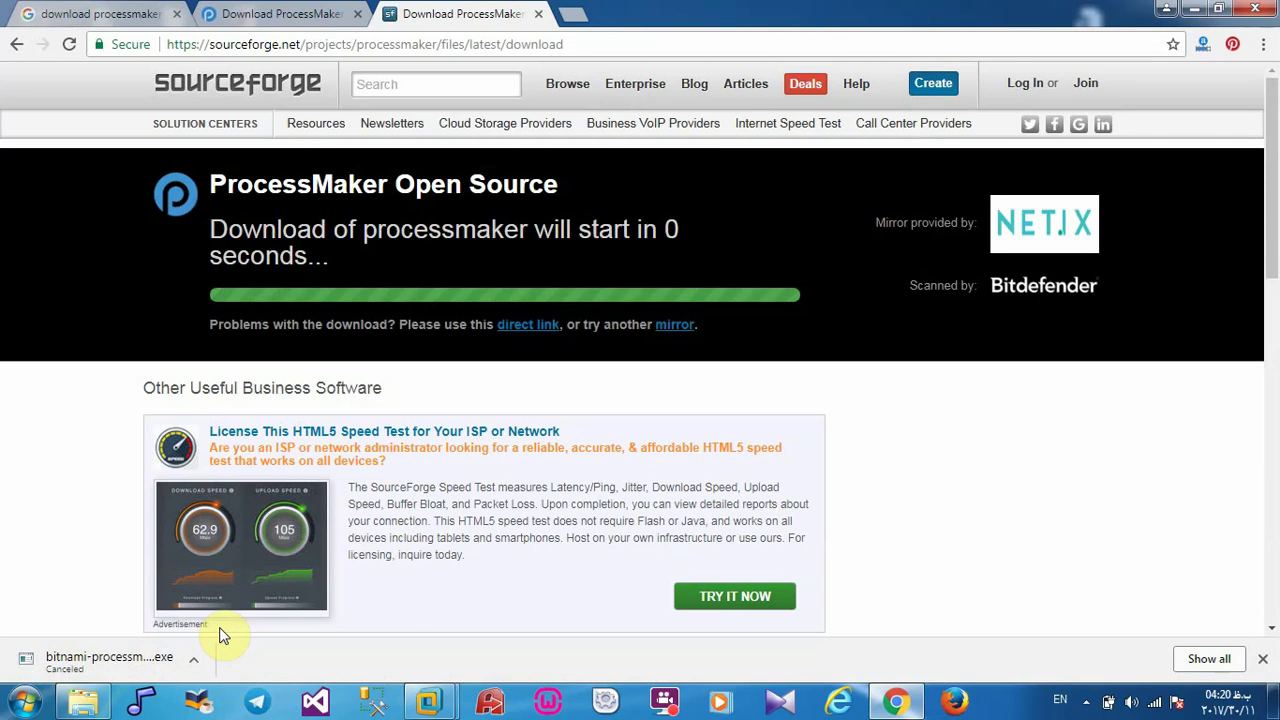
pyautogui.click(250, 12)
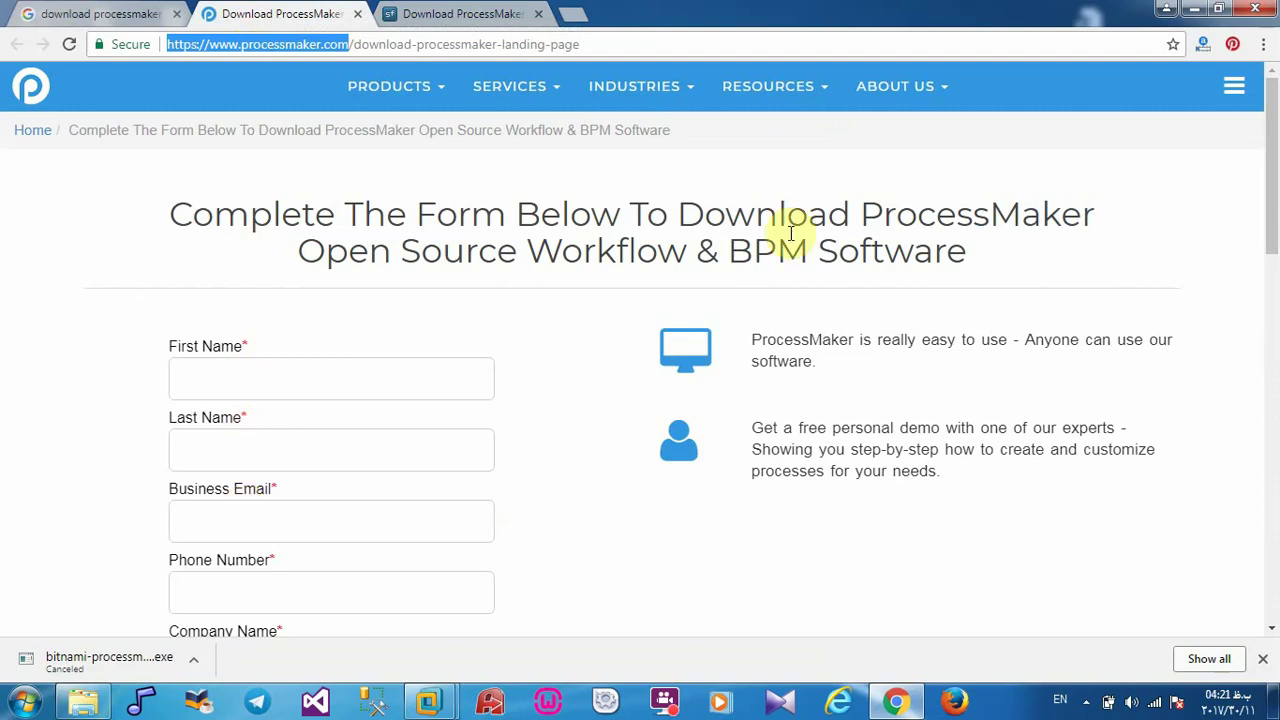
pyautogui.moveTo(1274, 128); pyautogui.dragTo(1274, 333)
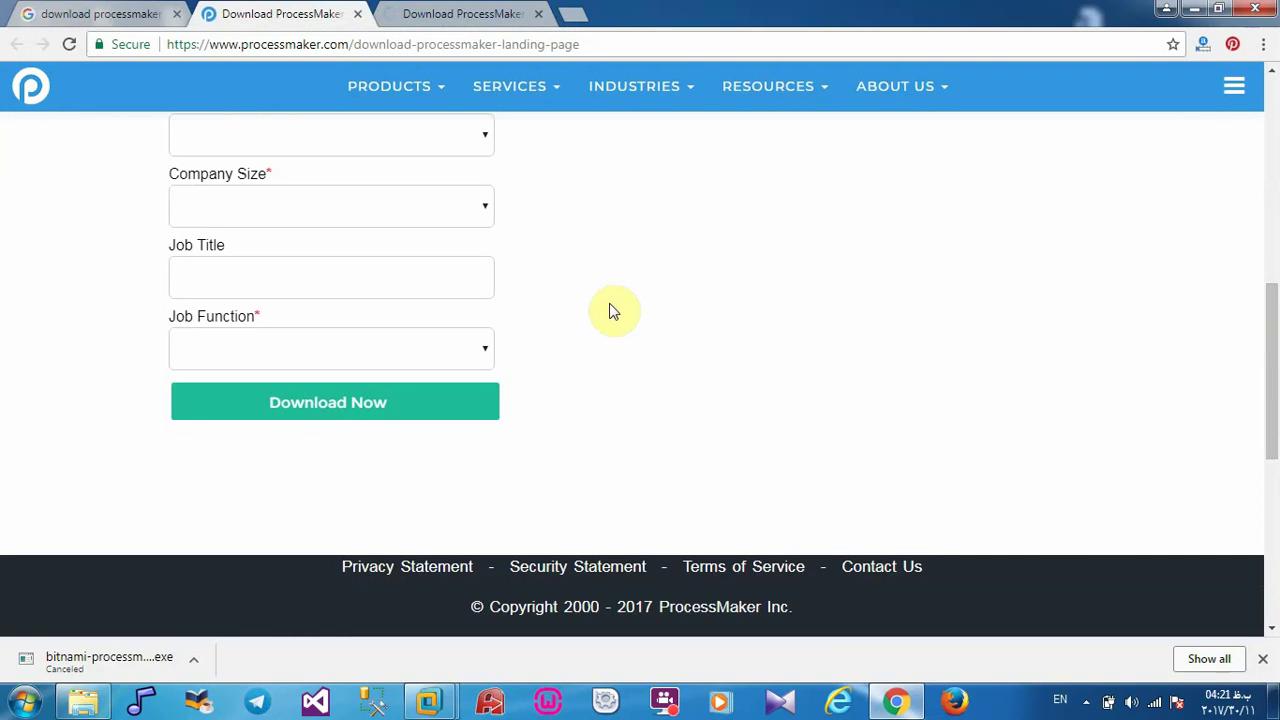
pyautogui.click(327, 420)
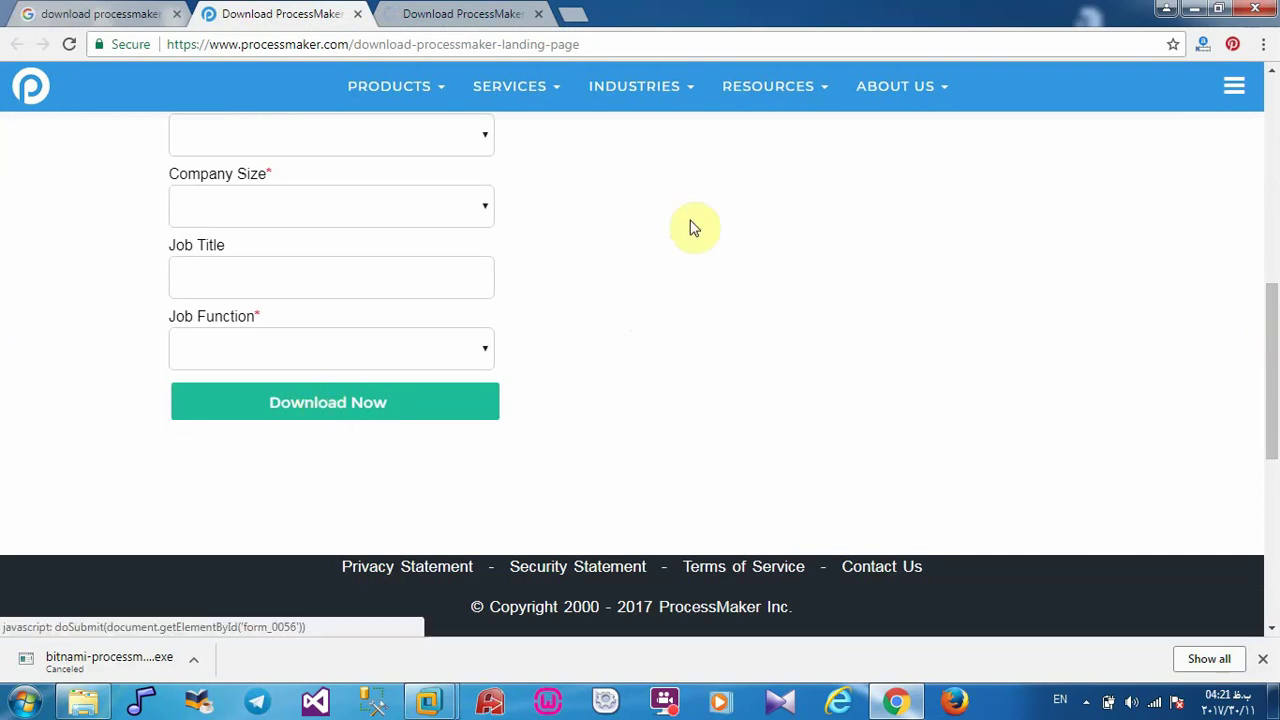
pyautogui.click(1194, 8)
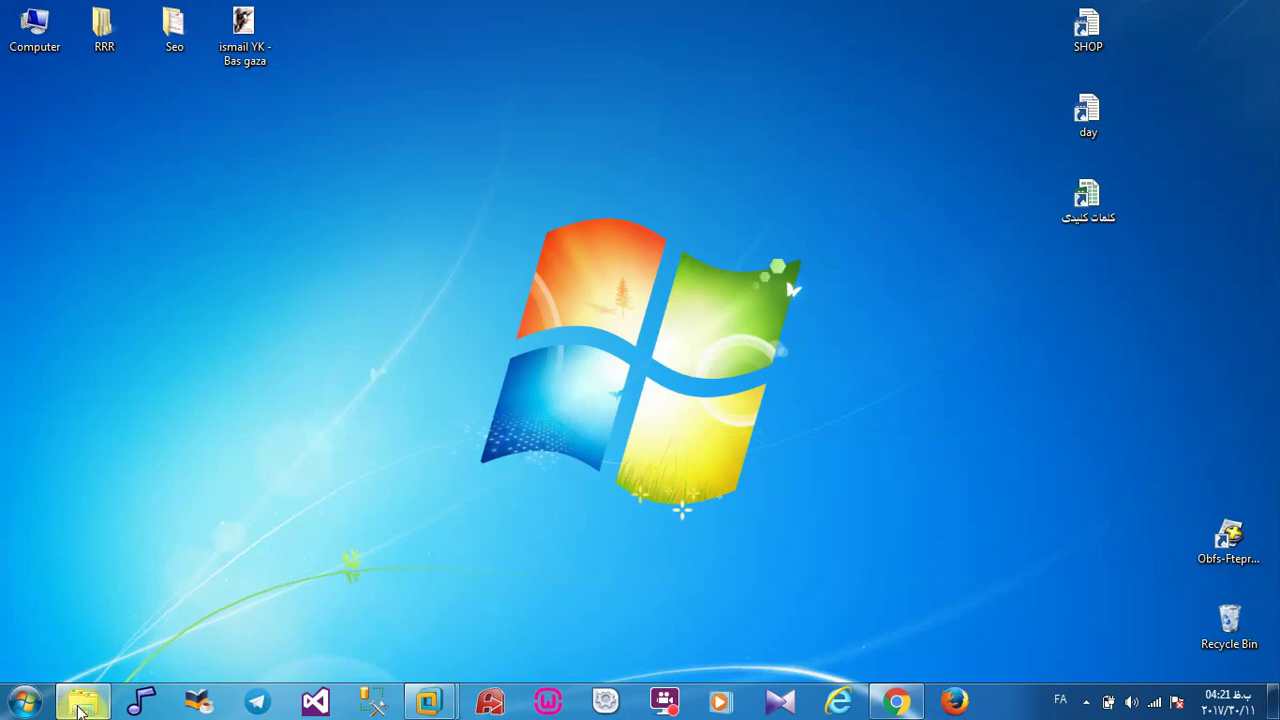
# Step: Copy the ProcessMaker 3.2.1-0 x64 installer from the soft folder and switch to the Windows 10 VM
pyautogui.click(80, 704)
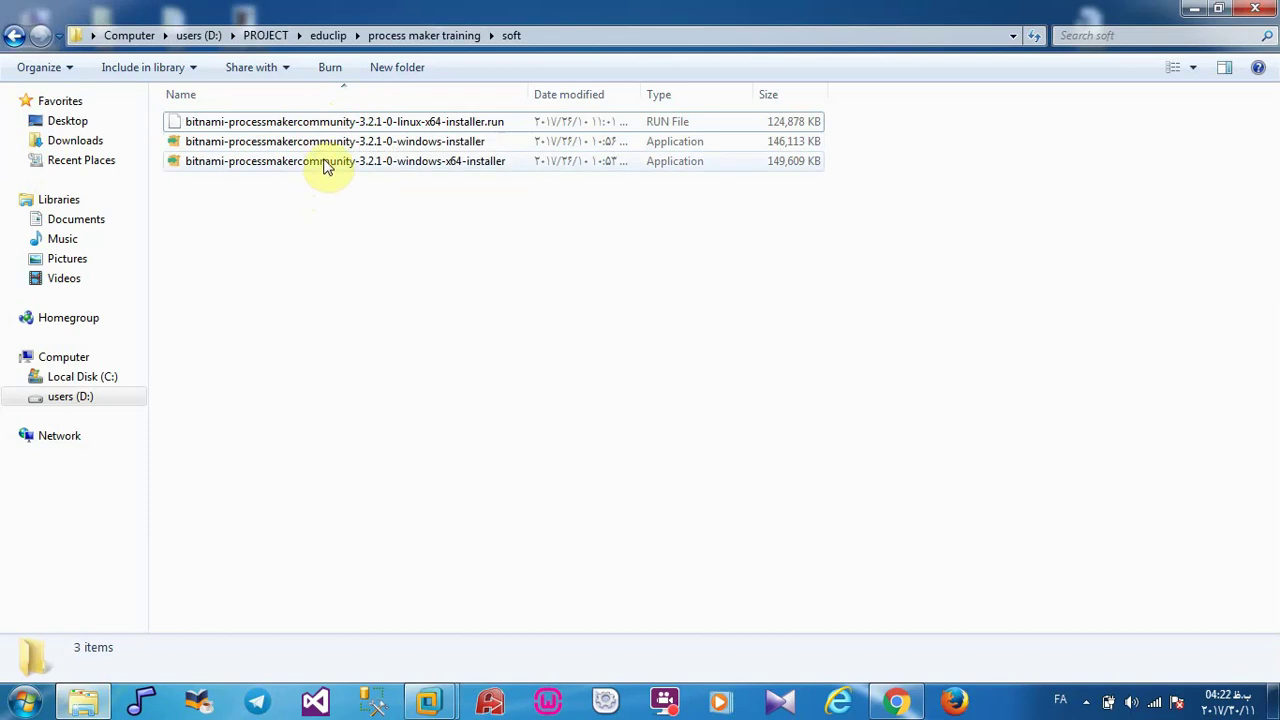
pyautogui.click(325, 165)
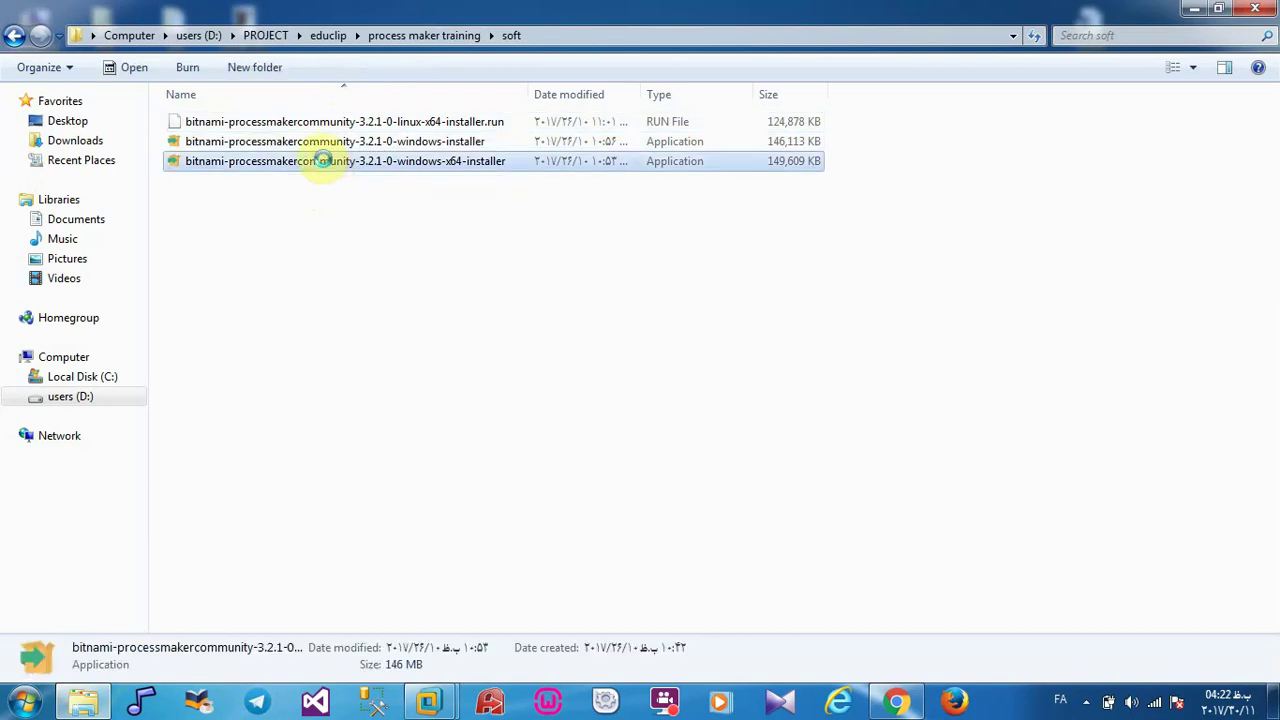
pyautogui.rightClick(325, 166)
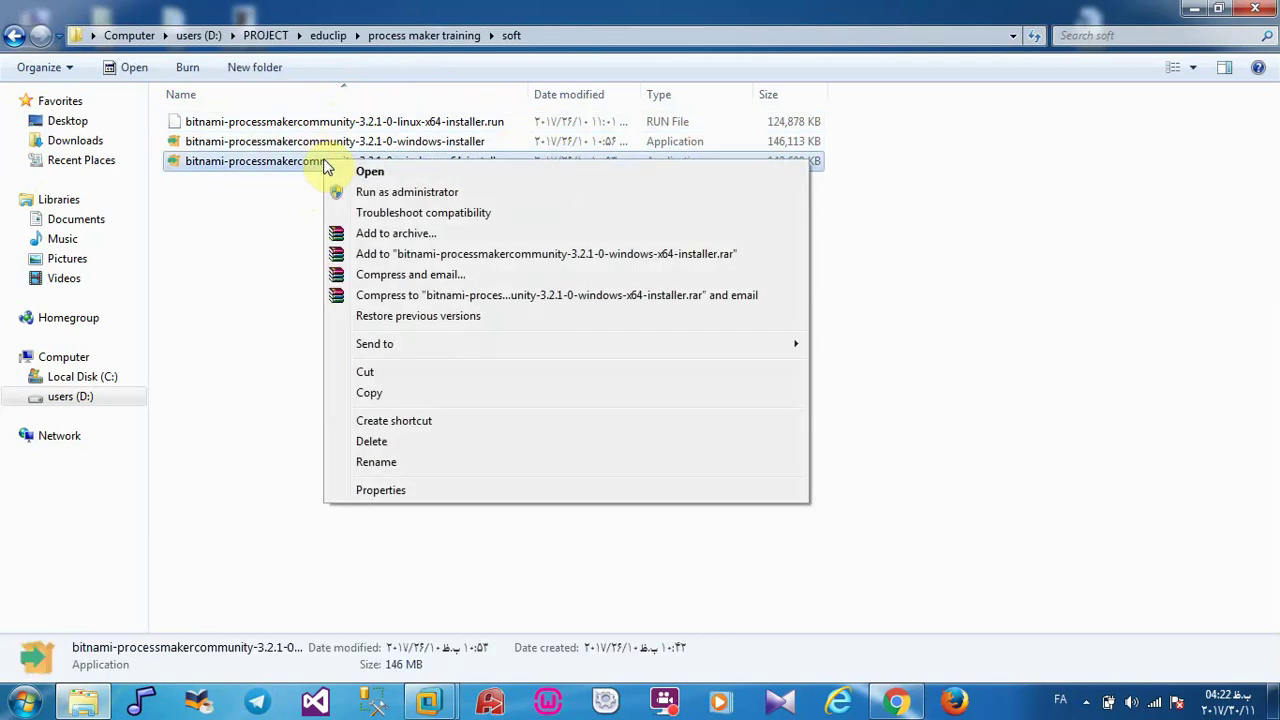
pyautogui.click(392, 394)
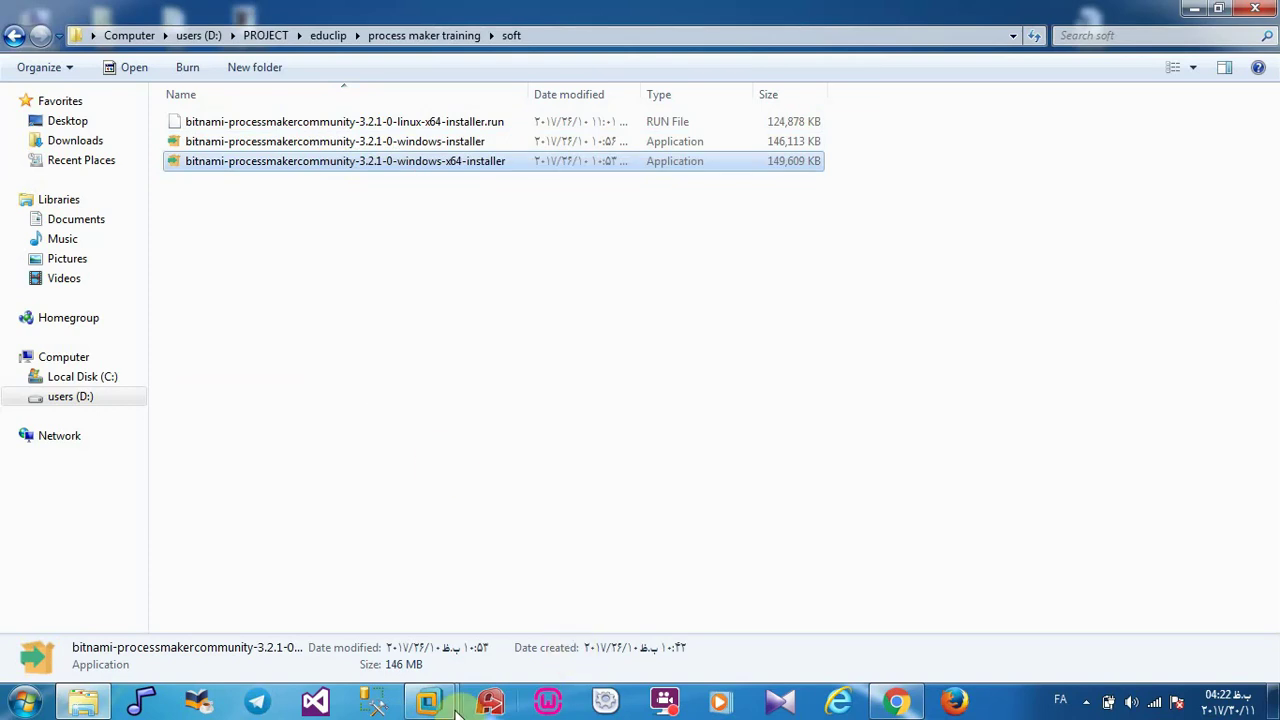
pyautogui.moveTo(456, 708)
pyautogui.click(520, 584)
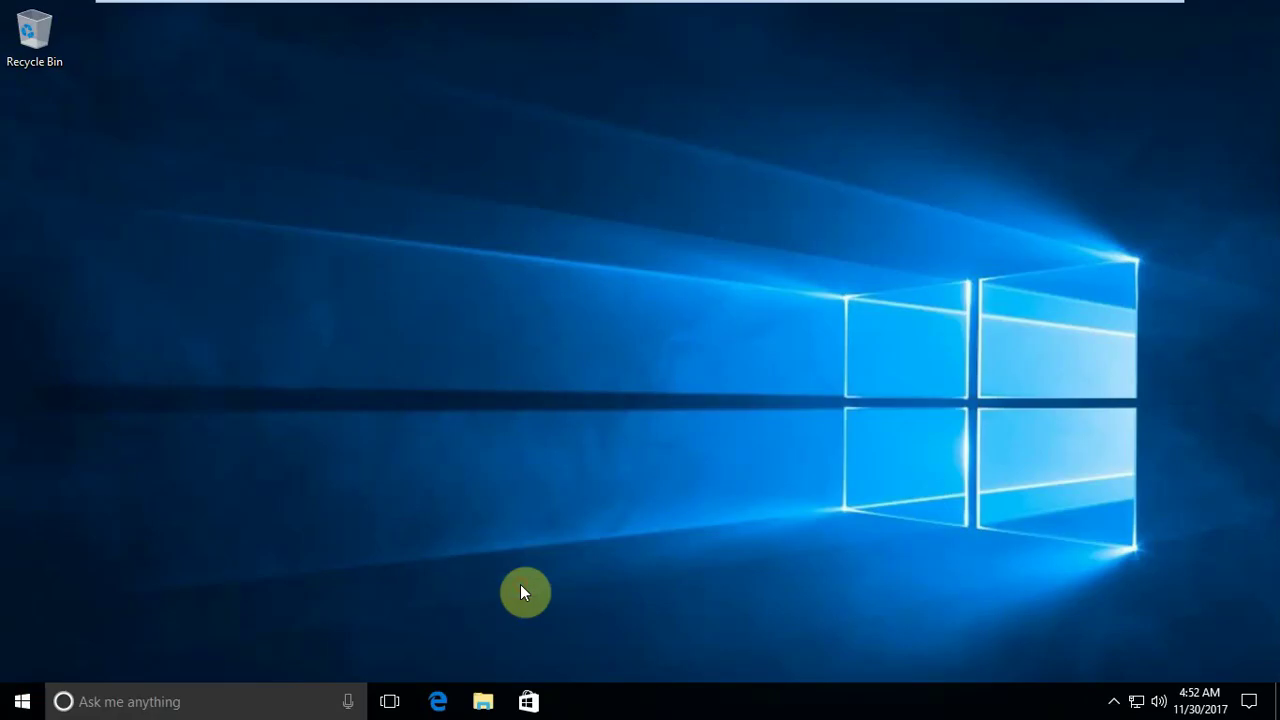
# Step: Paste the installer onto the Windows 10 desktop, place it under the Recycle Bin, and launch it
pyautogui.rightClick(136, 248)
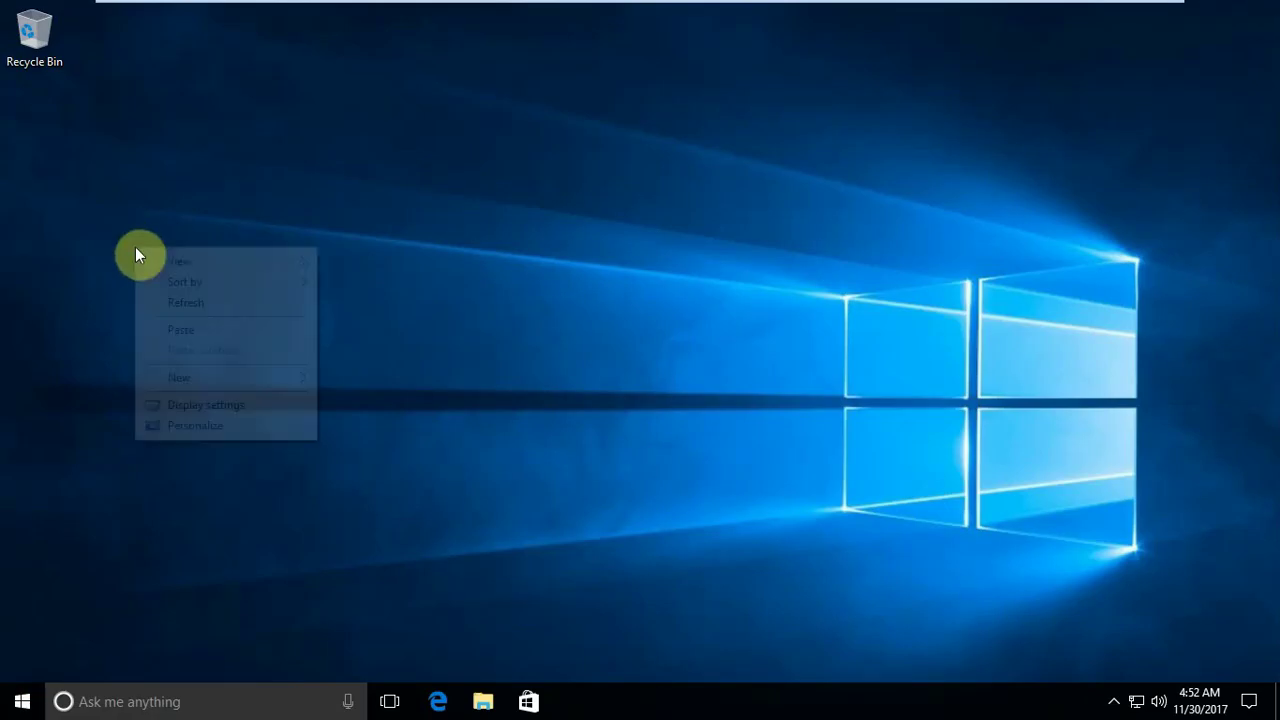
pyautogui.click(190, 330)
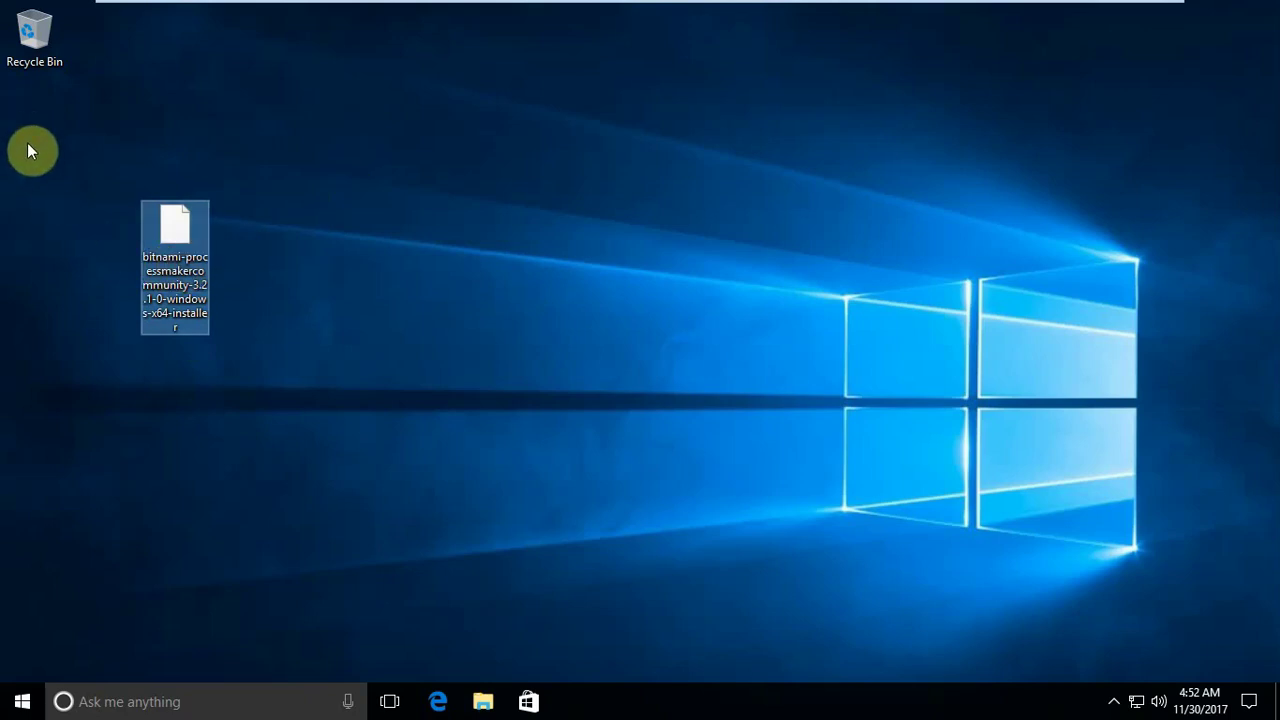
pyautogui.moveTo(27, 143); pyautogui.dragTo(27, 143)
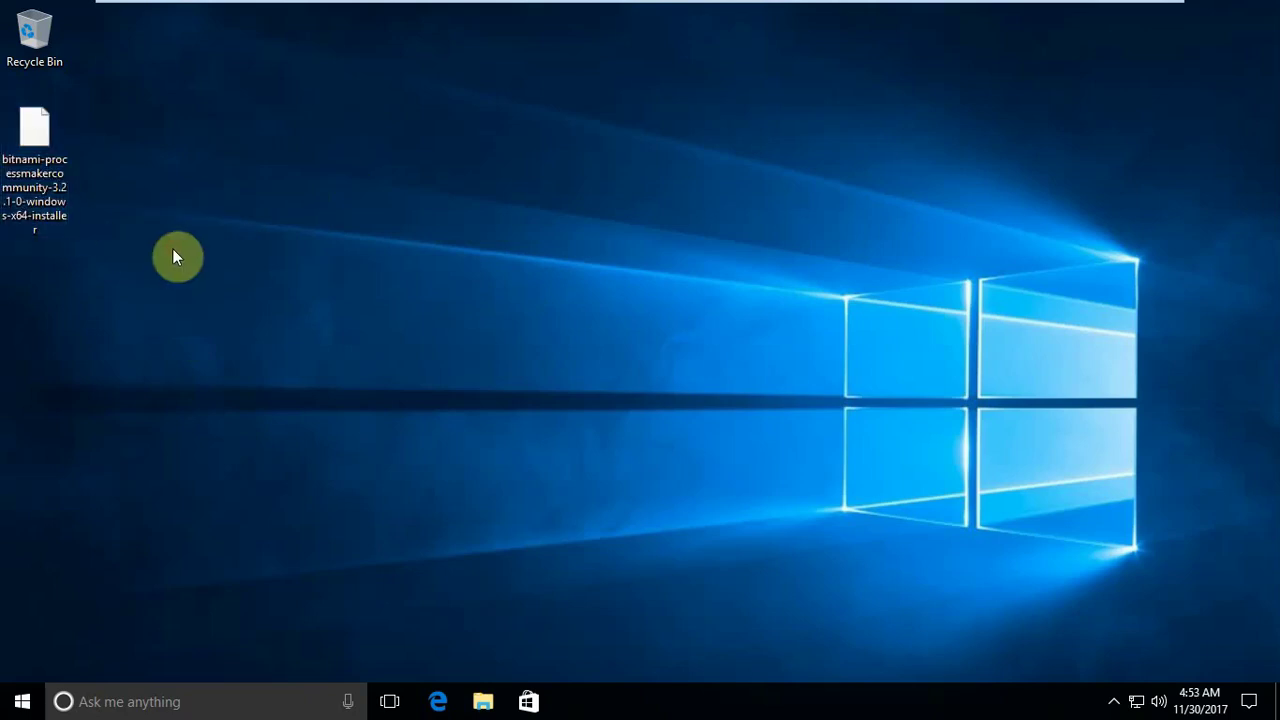
pyautogui.doubleClick(52, 178)
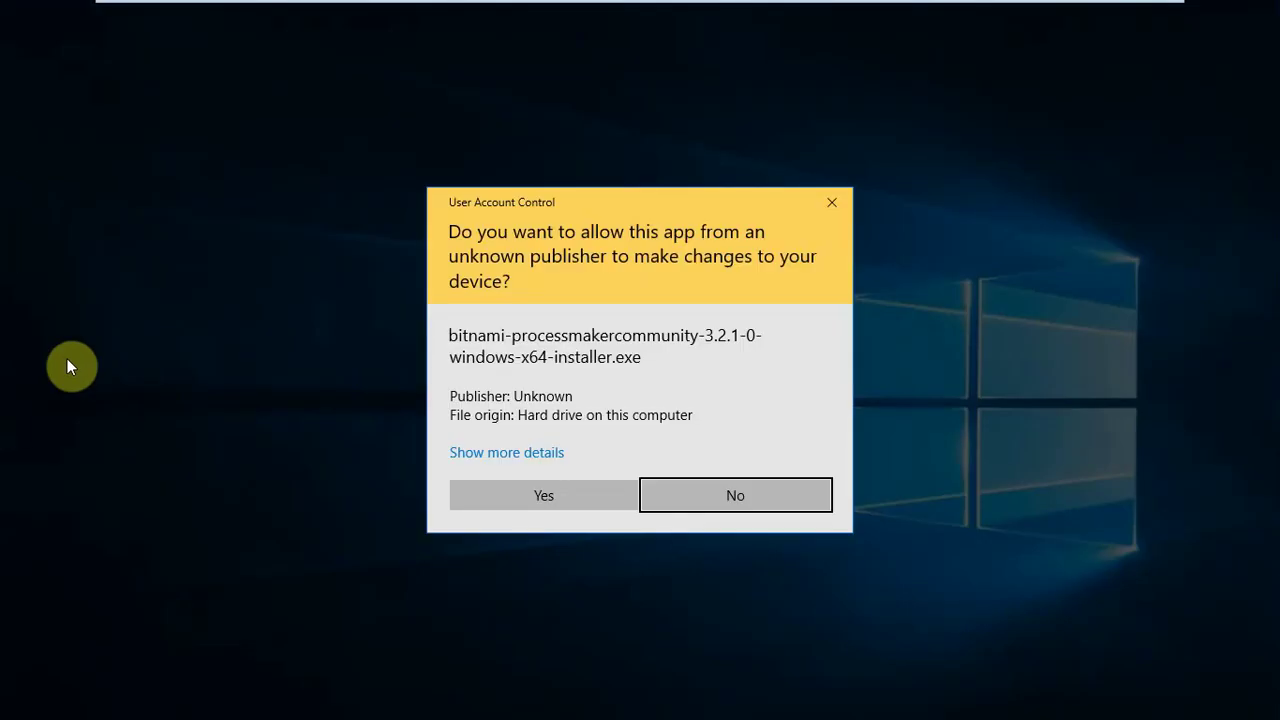
# Step: Answer Yes in User Account Control to let the installer run
pyautogui.click(568, 500)
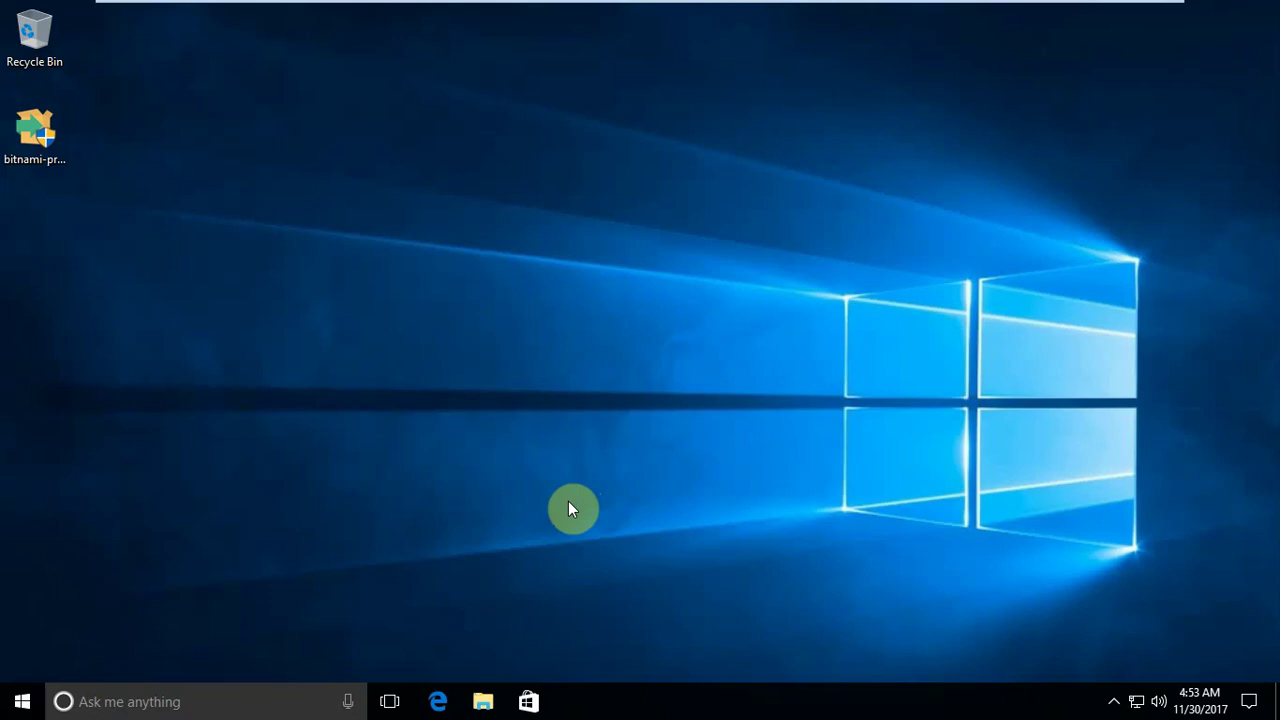
# Step: Check This PC's system properties for 64-bit Windows 10, then close them to reveal the setup wizard
pyautogui.click(481, 699)
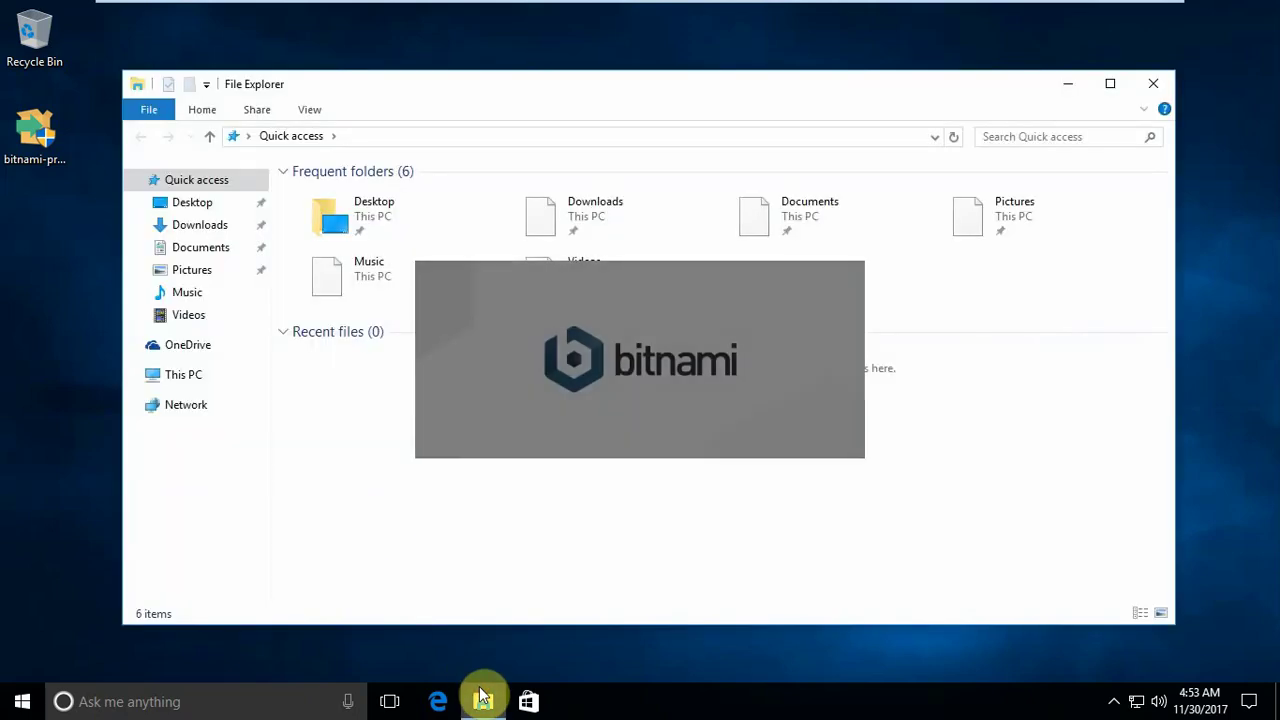
pyautogui.rightClick(376, 512)
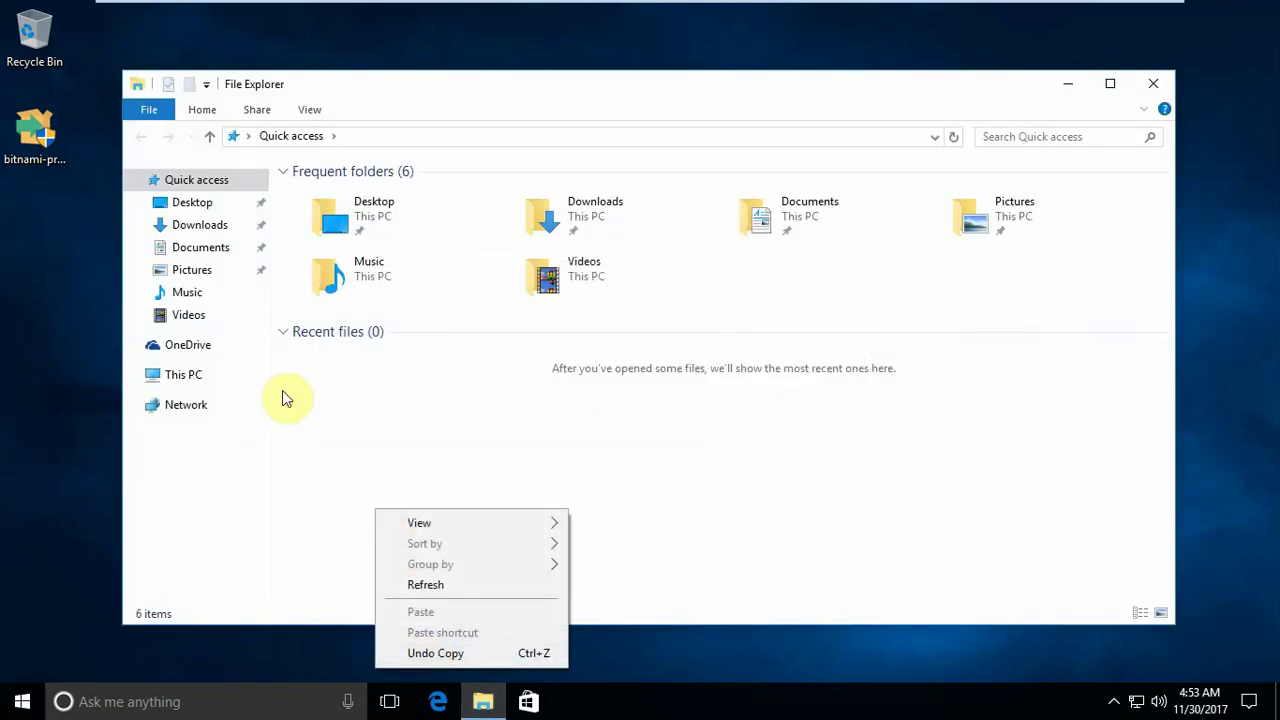
pyautogui.rightClick(182, 380)
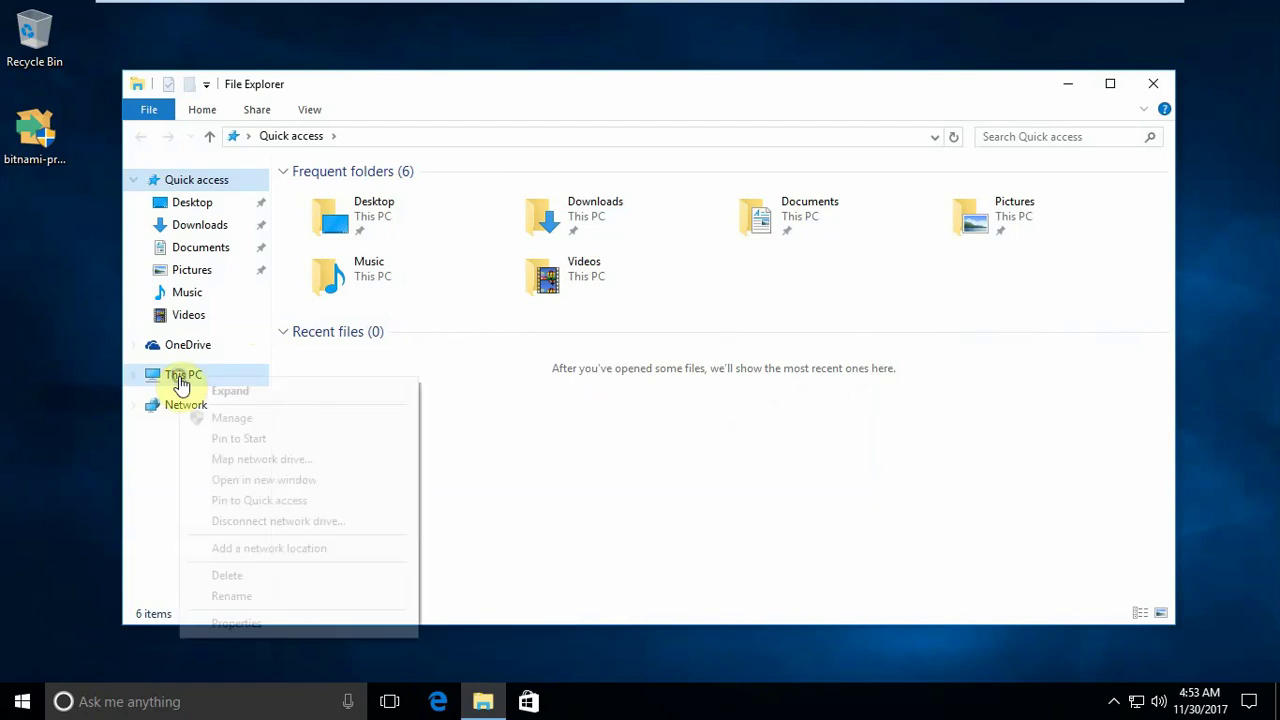
pyautogui.click(222, 623)
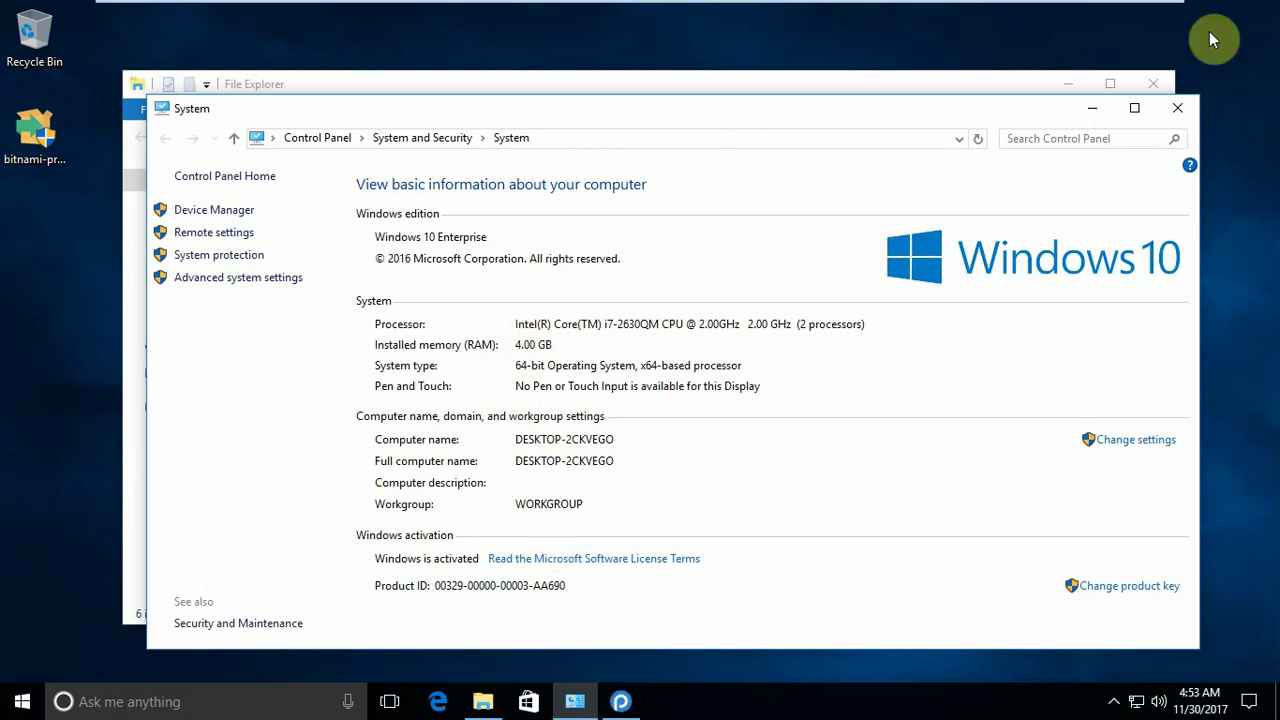
pyautogui.click(1178, 108)
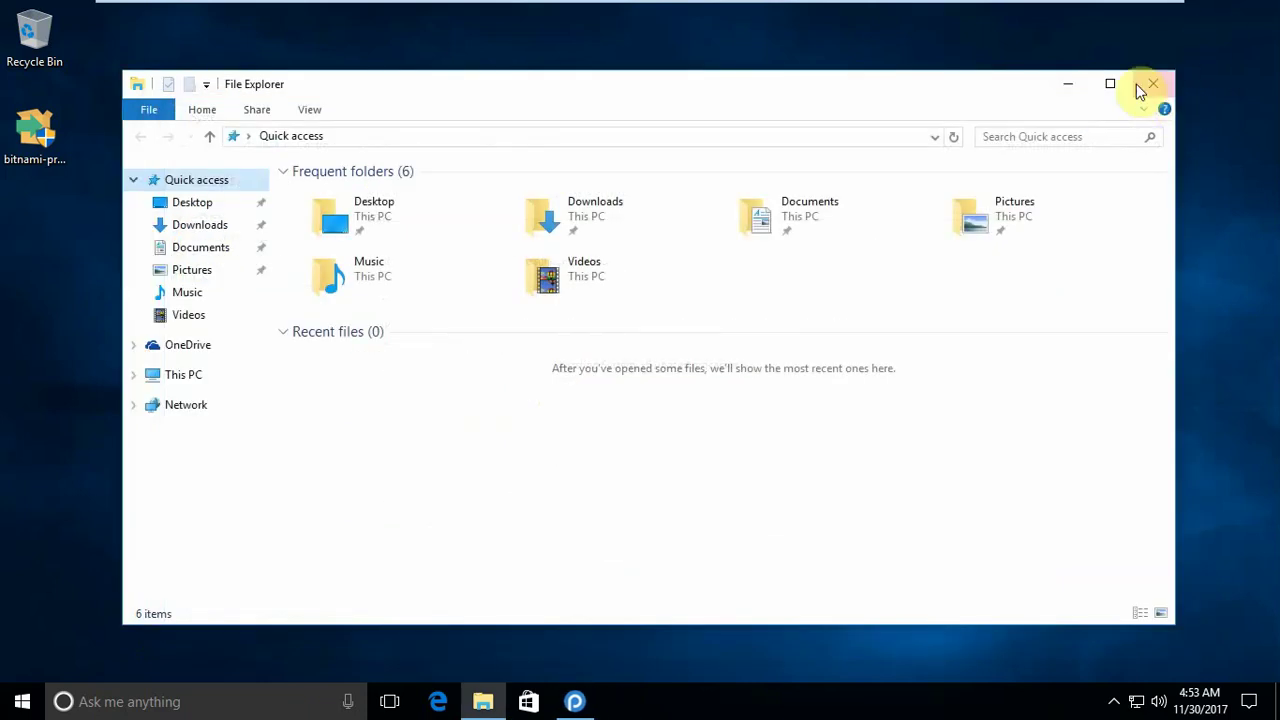
pyautogui.click(1077, 82)
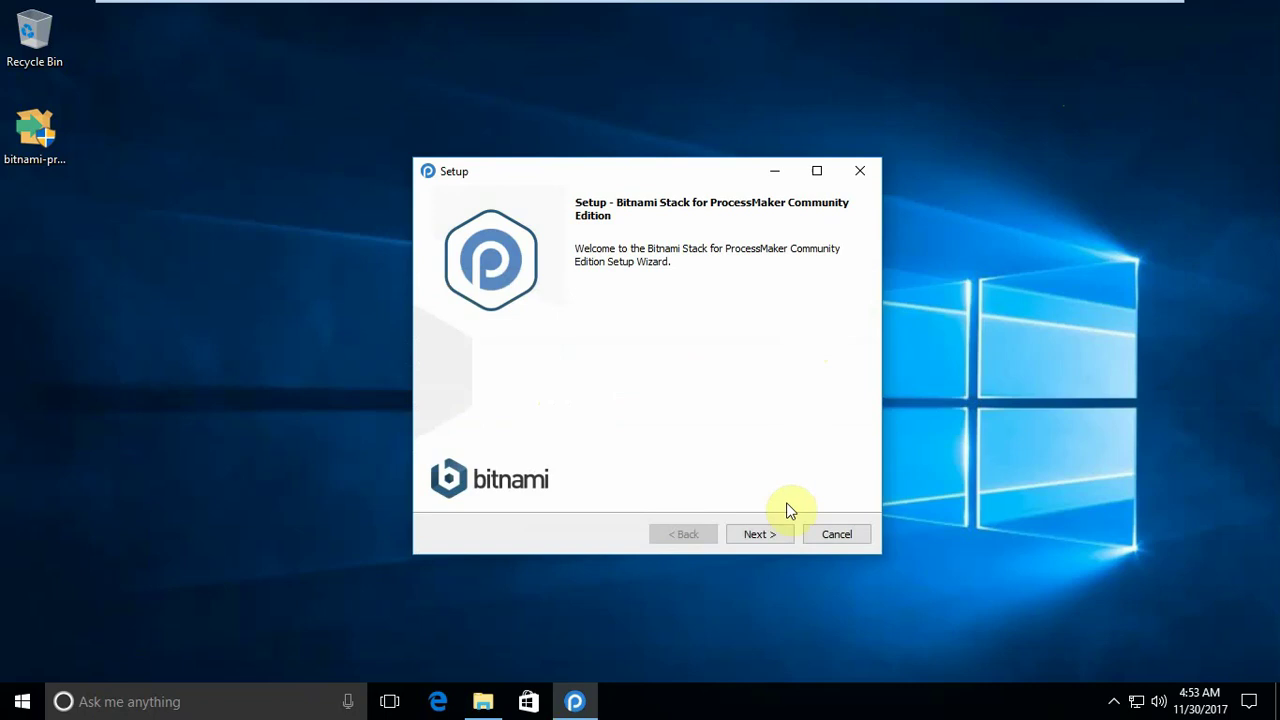
# Step: Advance past the welcome and Select Components pages, keeping ProcessMaker and PhpMyAdmin checked
pyautogui.click(772, 533)
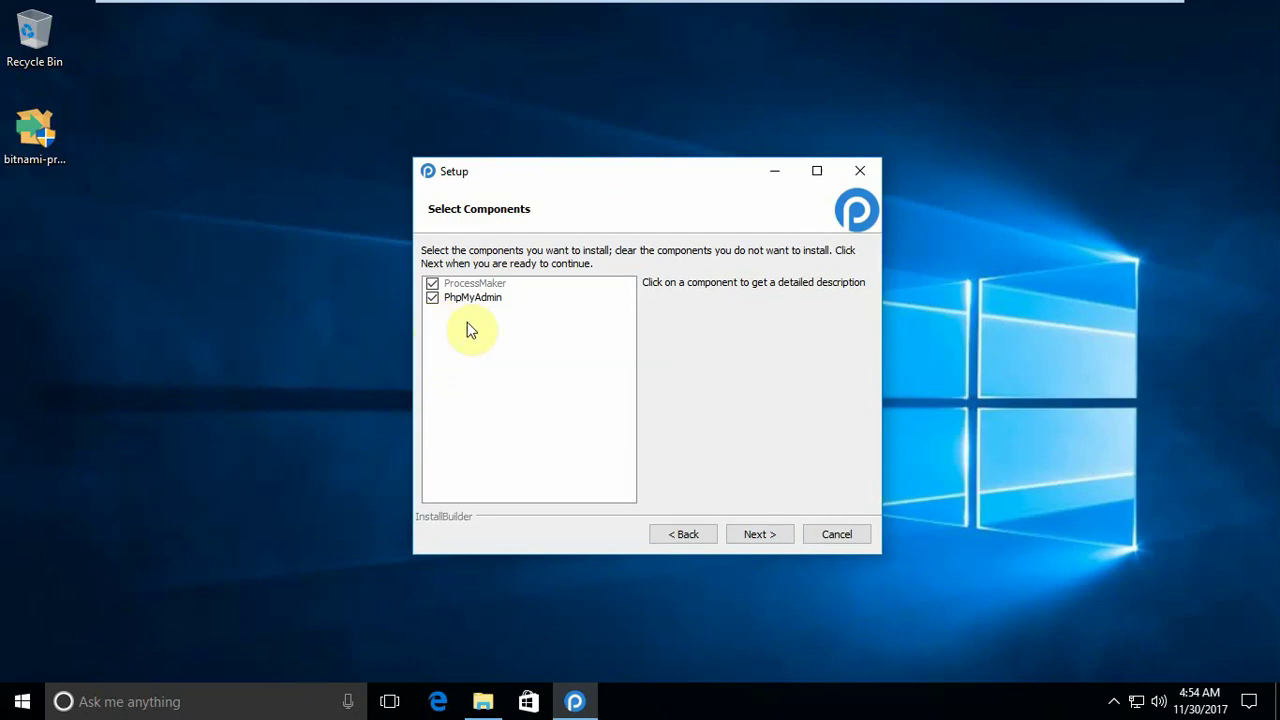
pyautogui.click(755, 535)
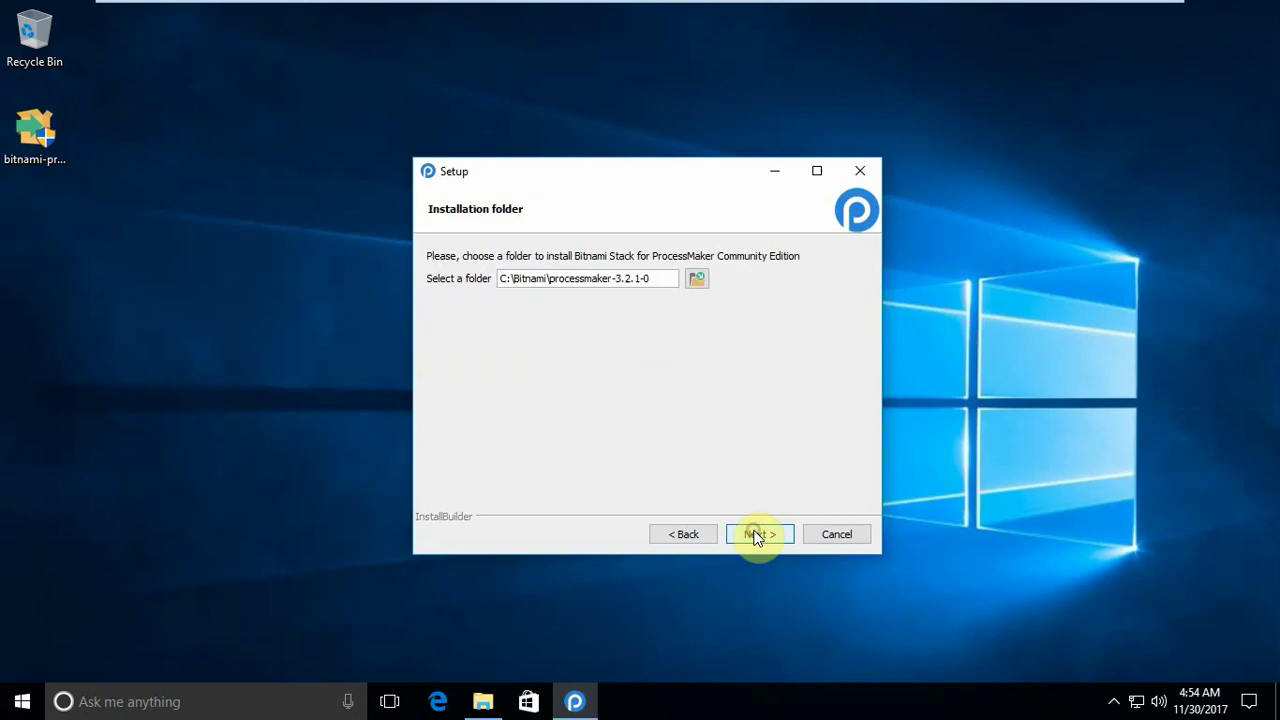
# Step: Keep the installation folder C:\Bitnami\processmaker-3.2.1-0 and continue to Create Admin account
pyautogui.click(755, 535)
pyautogui.click(686, 534)
pyautogui.click(754, 536)
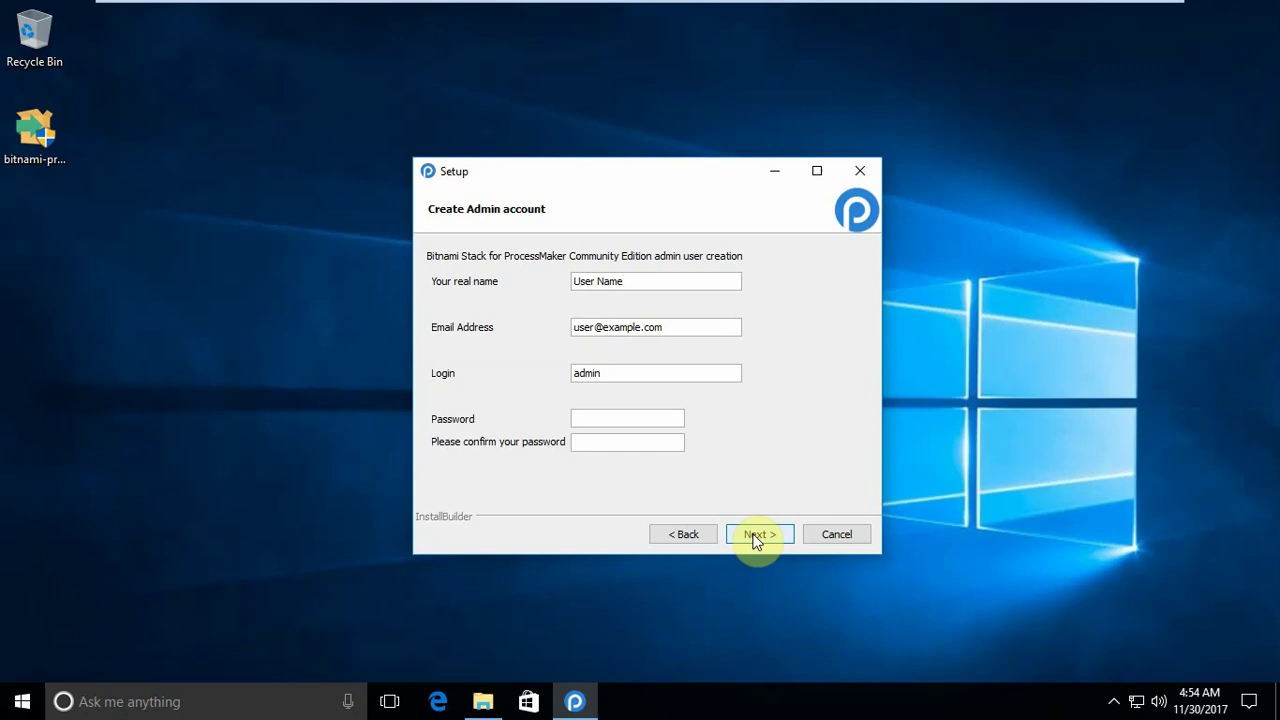
# Step: Replace the default real name and e-mail address with the admin's own details
pyautogui.click(645, 280)
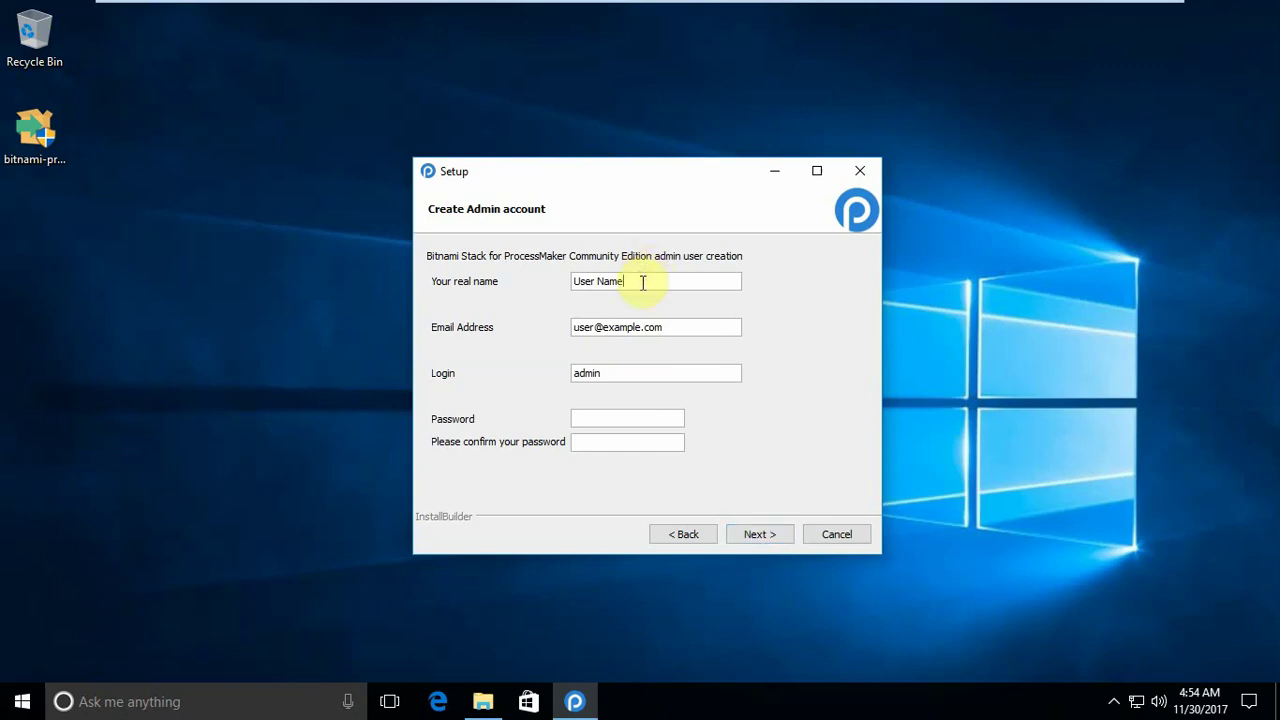
pyautogui.moveTo(641, 278); pyautogui.dragTo(476, 264)
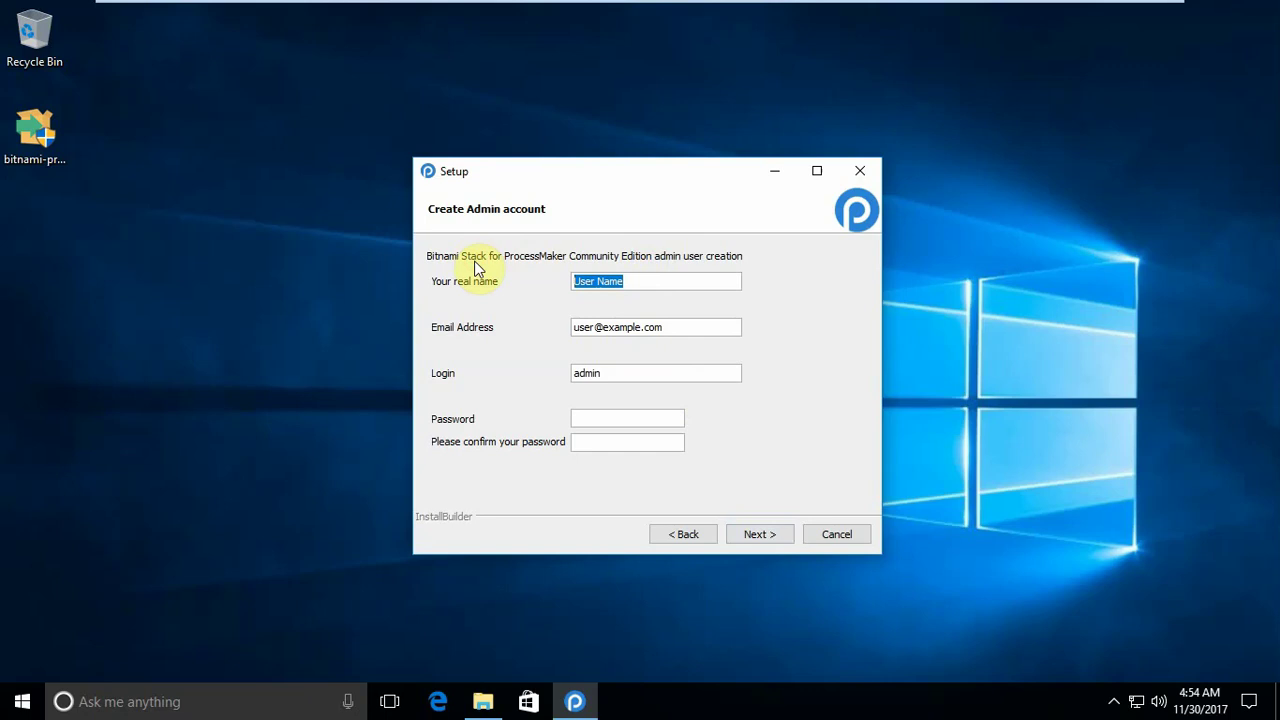
pyautogui.press('Tab')
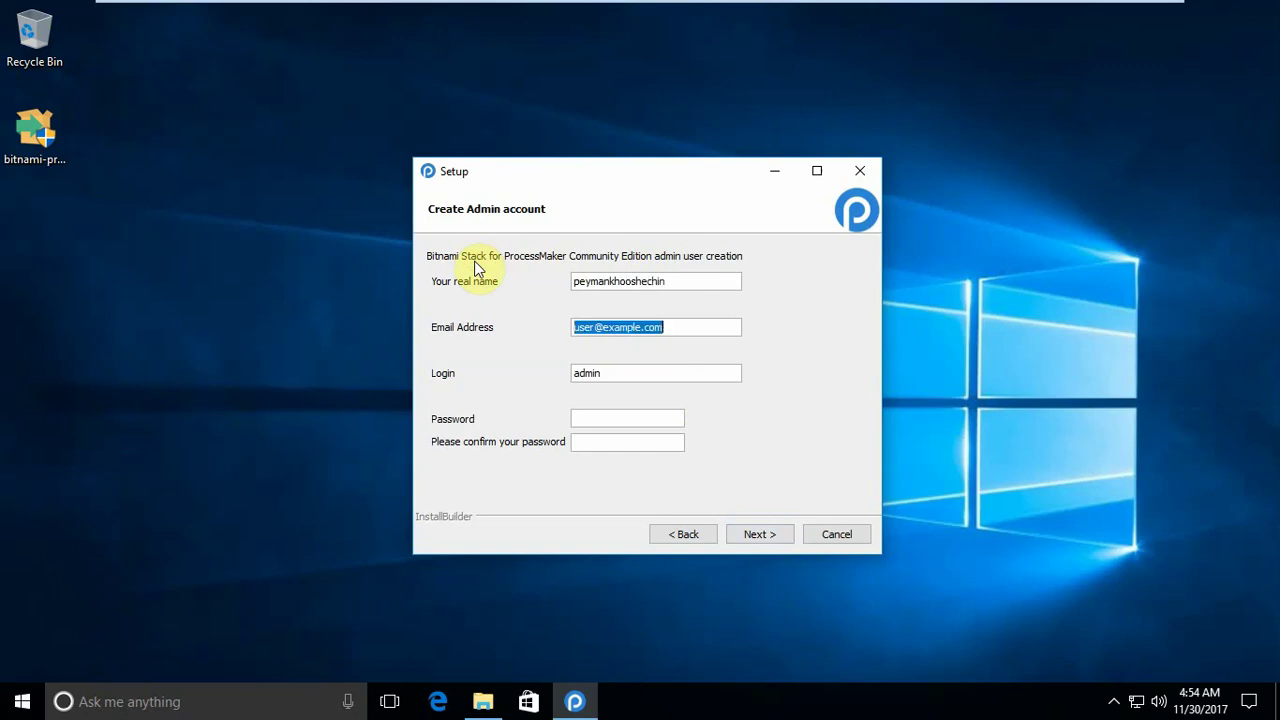
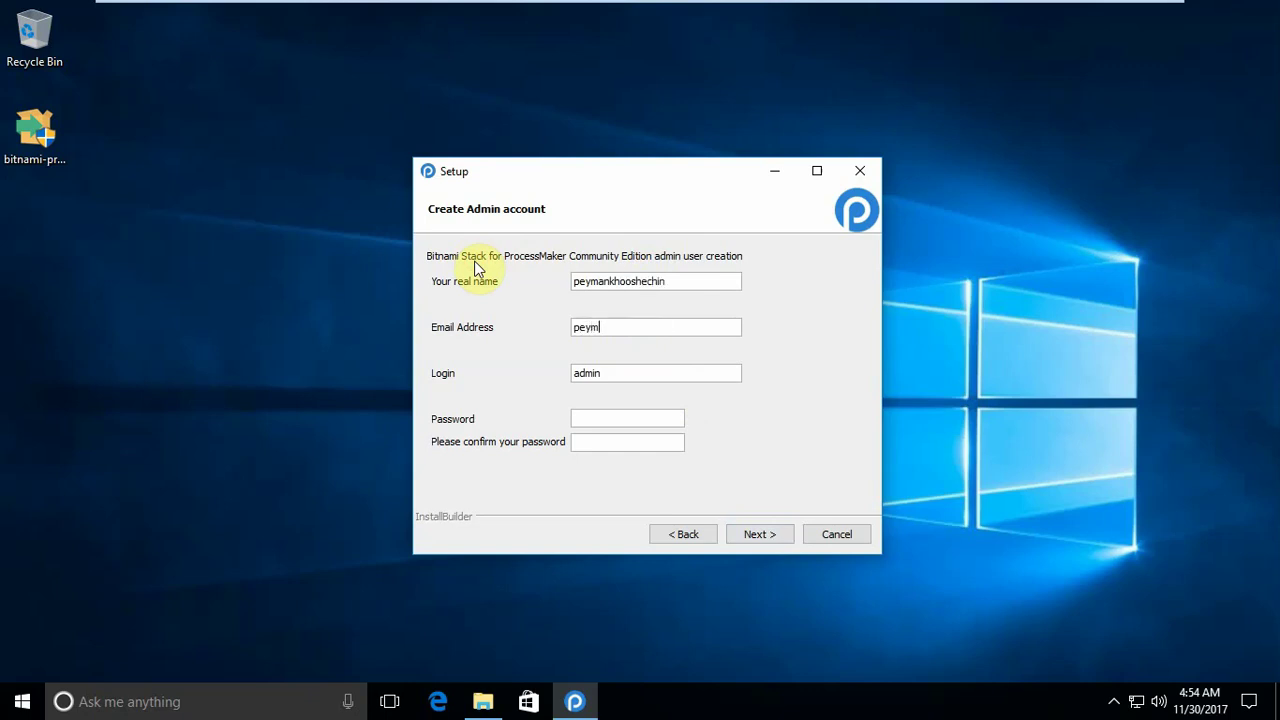
# Step: Keep the login admin, enter the account password, and submit the admin details
pyautogui.press('Tab')
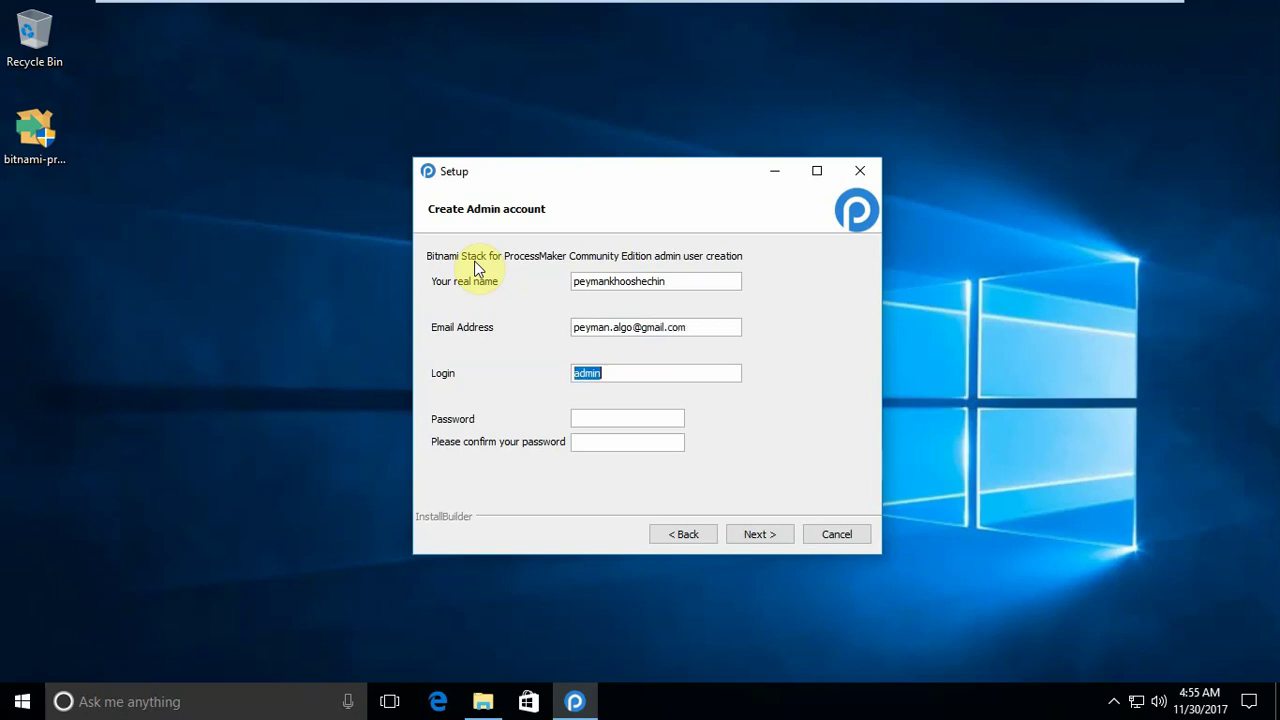
pyautogui.press('Tab')
pyautogui.click(741, 532)
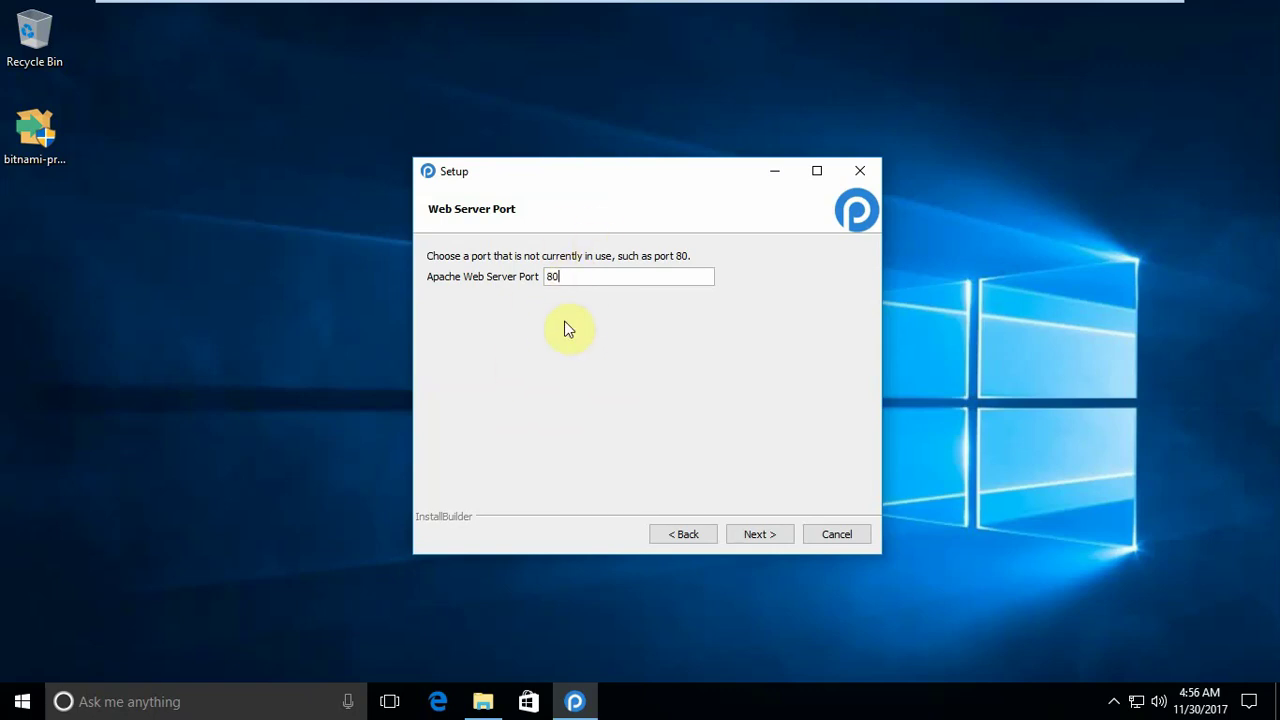
# Step: Accept Apache web server port 80 and SSL port 443 to reach the SMTP settings
pyautogui.click(759, 534)
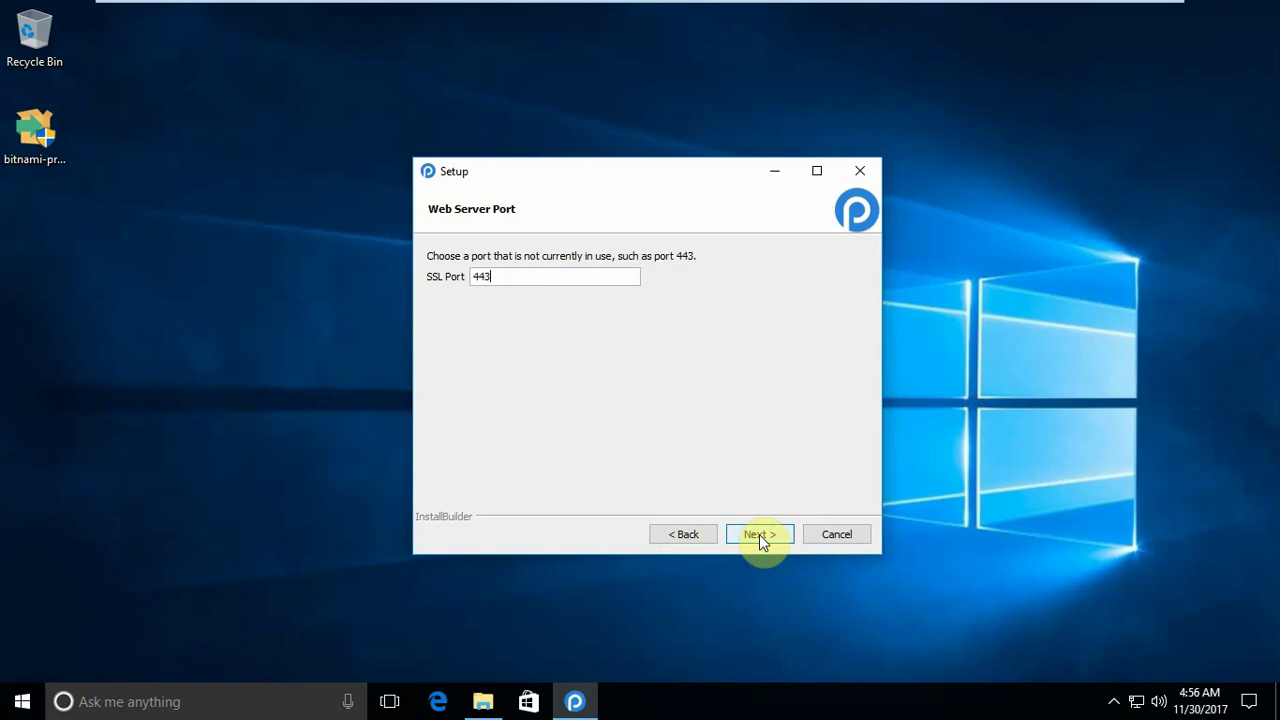
pyautogui.click(759, 534)
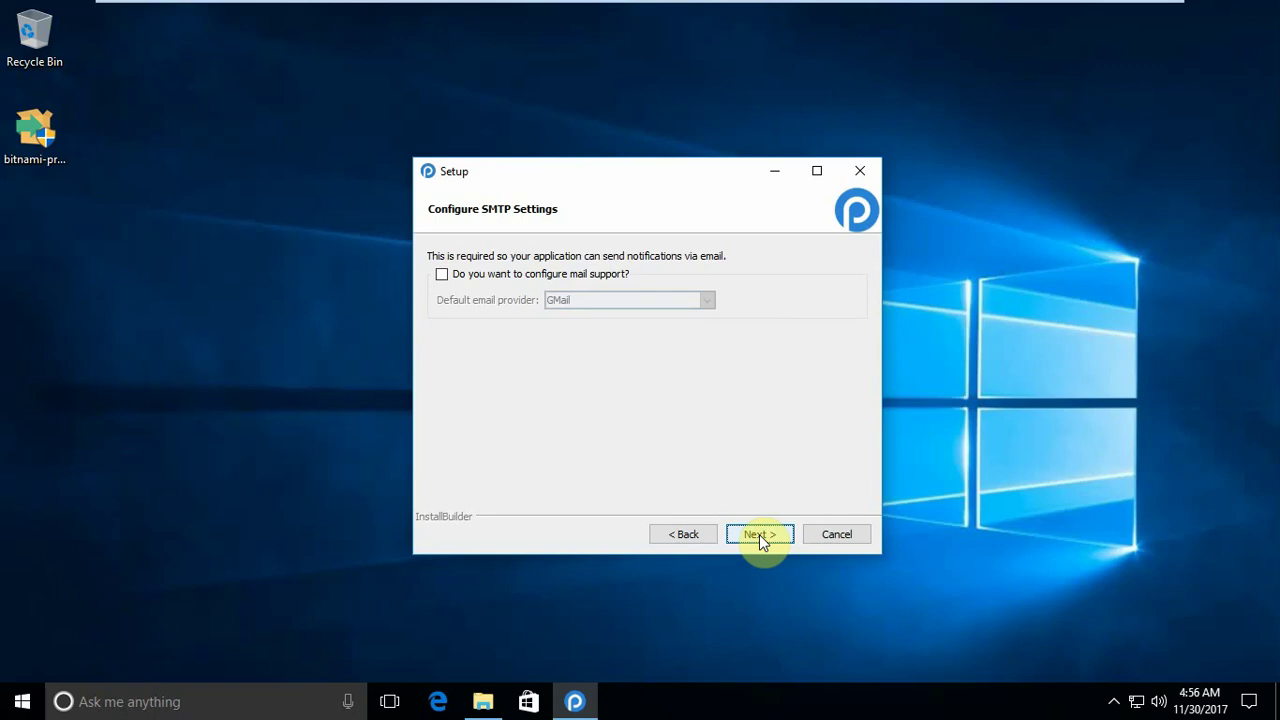
# Step: Try GMail and Custom as mail providers, then leave mail support disabled and continue
pyautogui.click(442, 275)
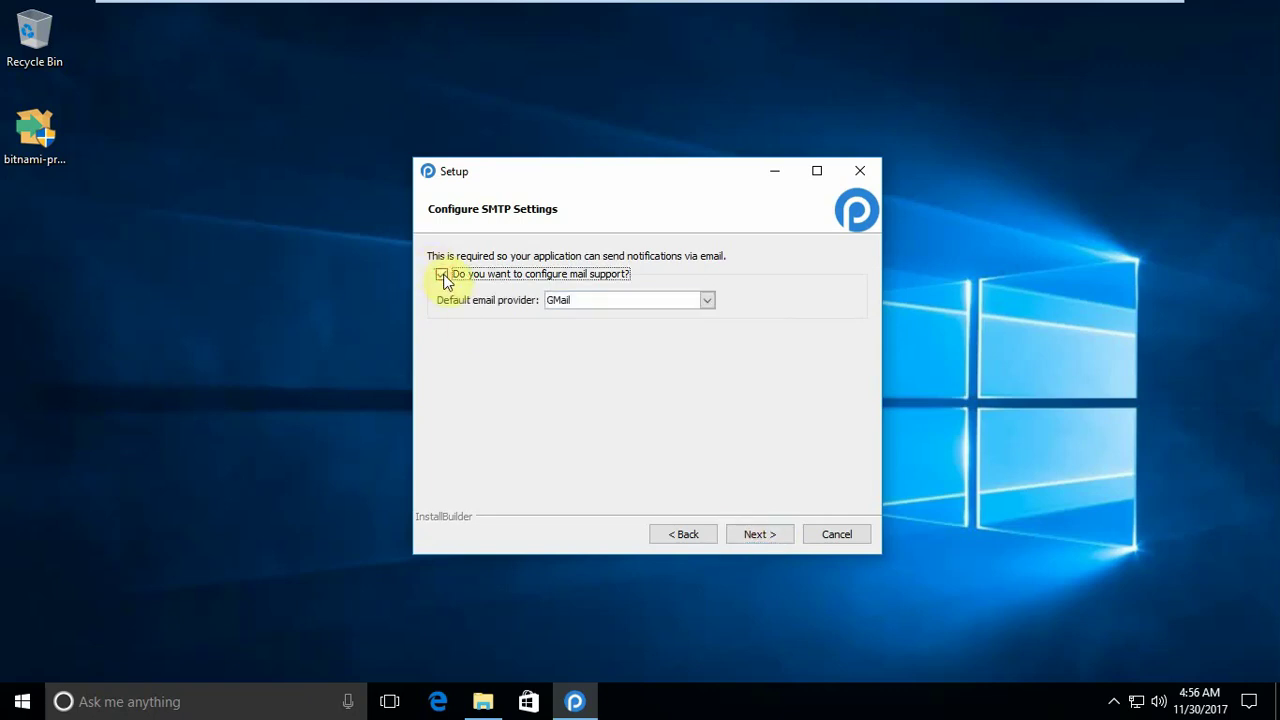
pyautogui.click(629, 300)
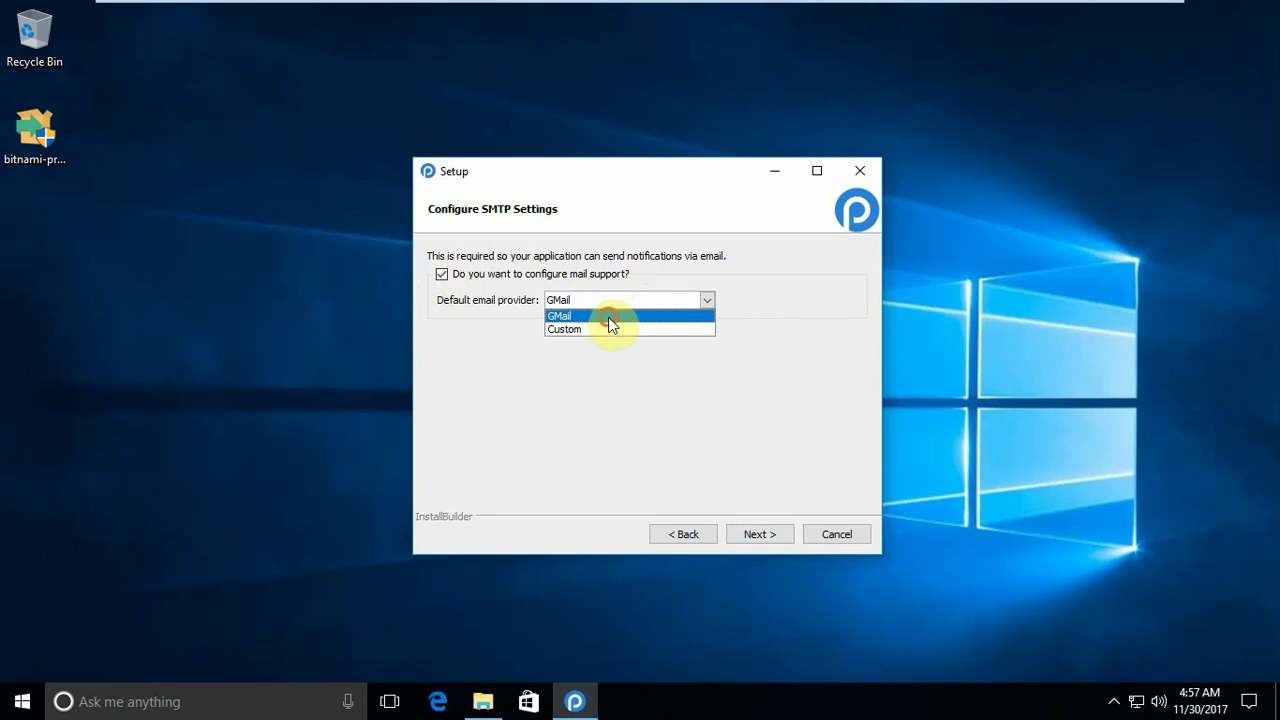
pyautogui.click(608, 317)
pyautogui.click(613, 301)
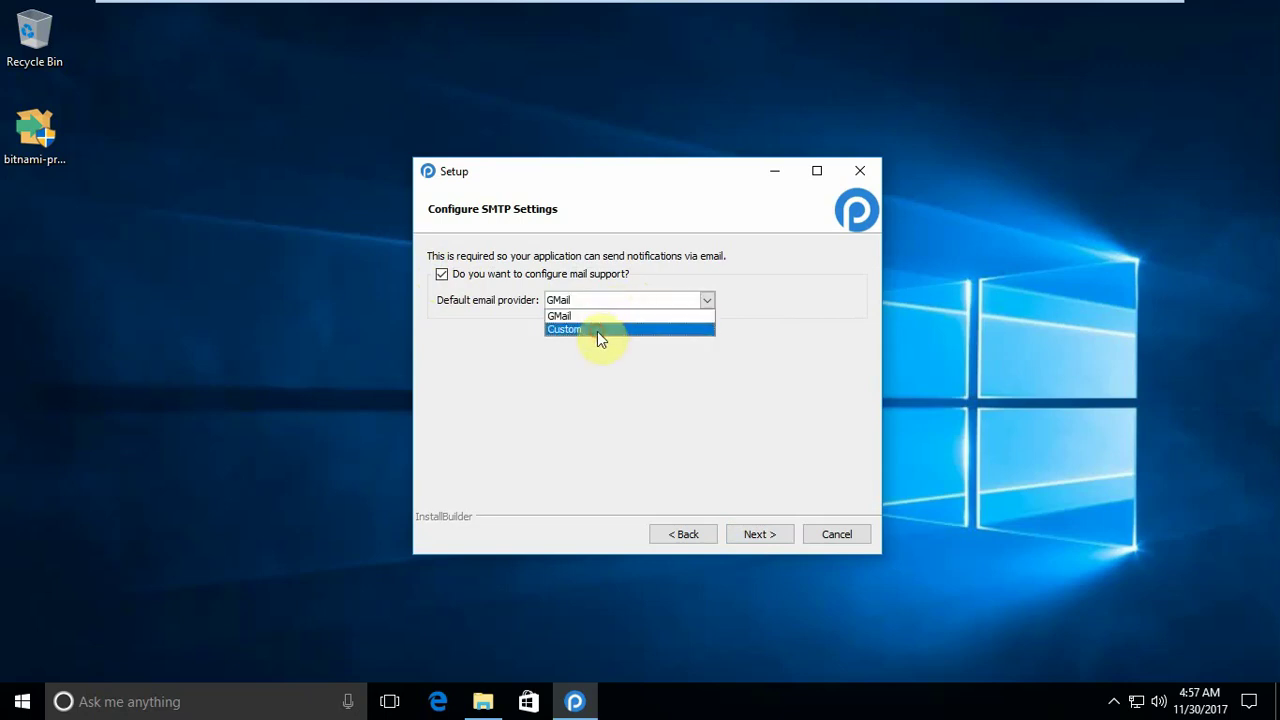
pyautogui.click(599, 330)
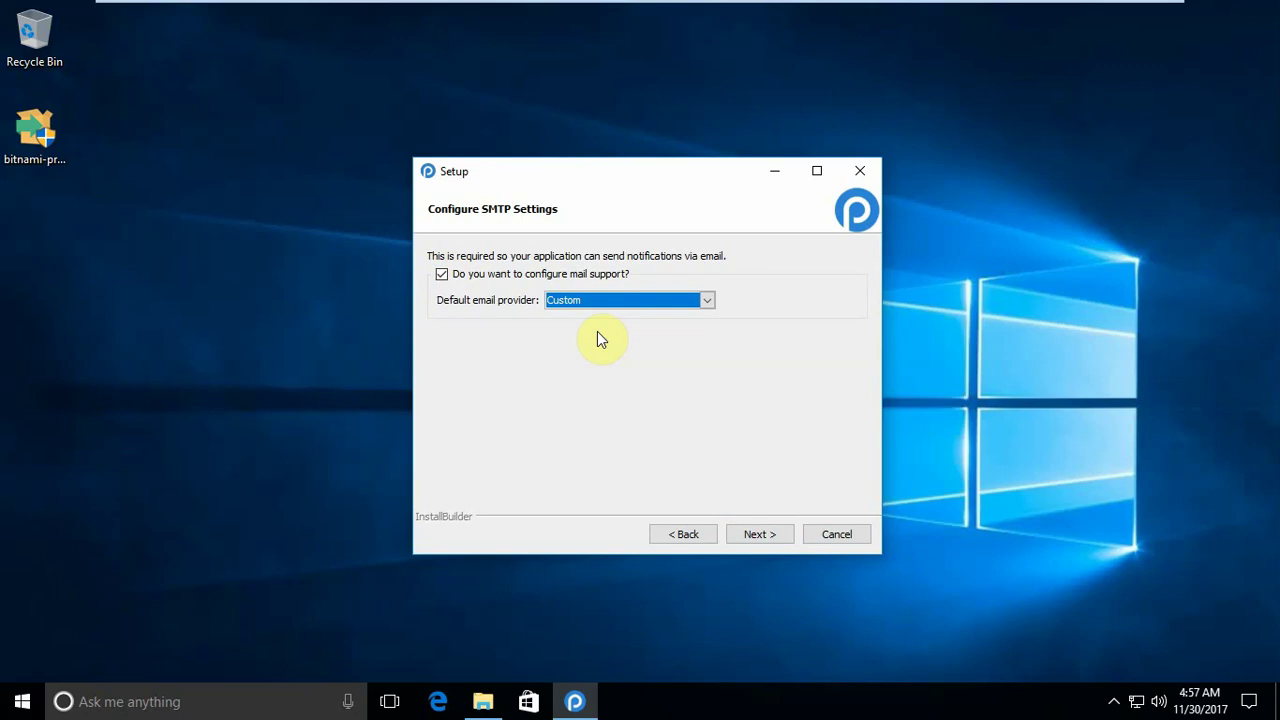
pyautogui.click(442, 275)
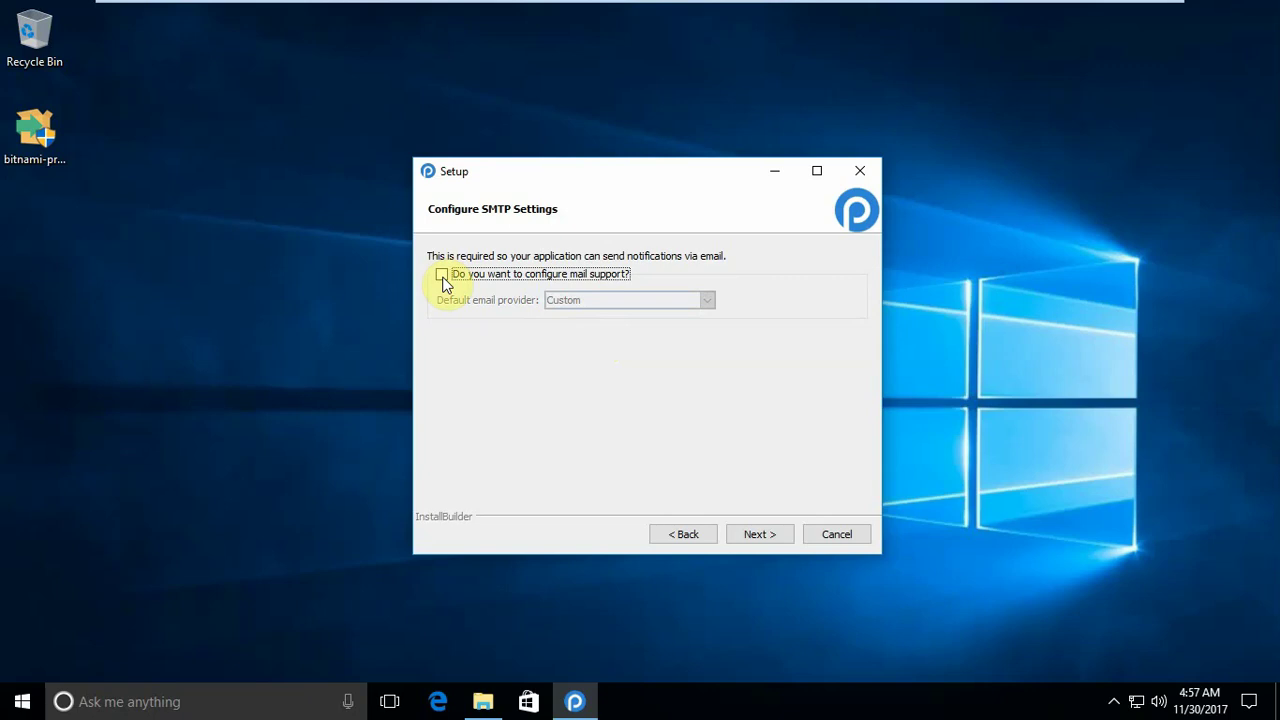
pyautogui.click(760, 533)
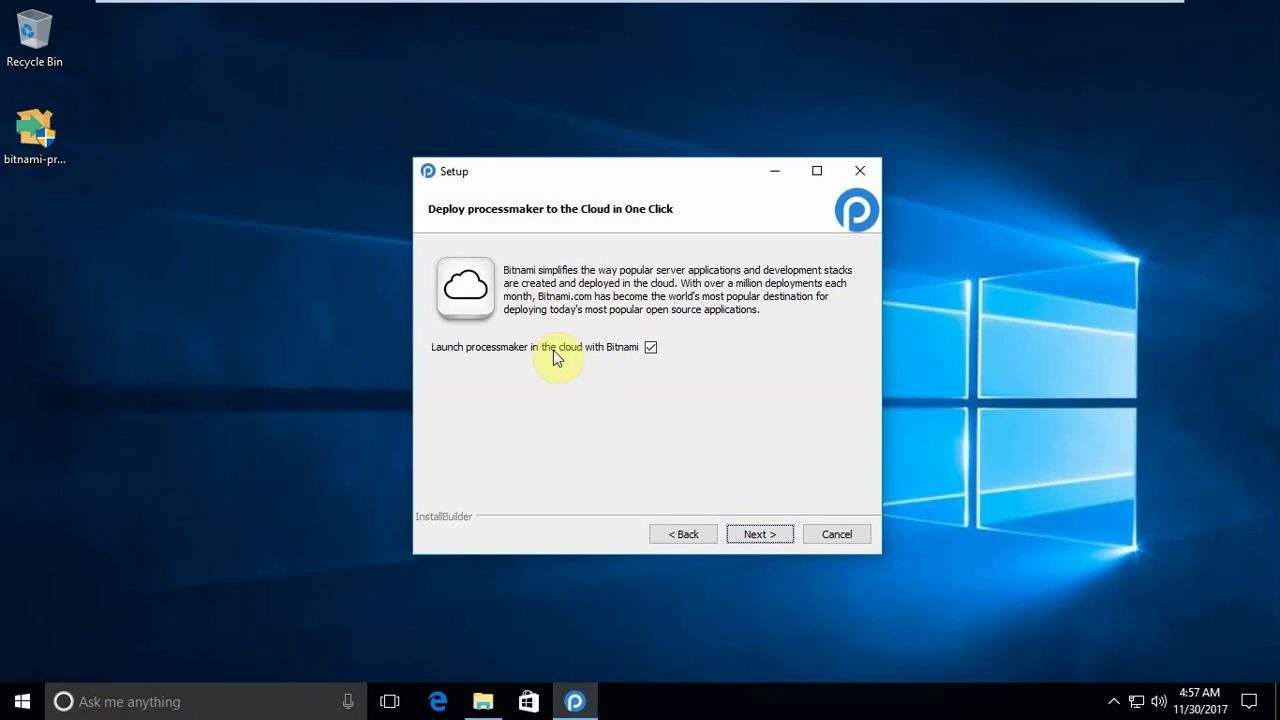
# Step: Keep the Bitnami cloud launch option checked and begin the installation from Ready to Install
pyautogui.click(762, 535)
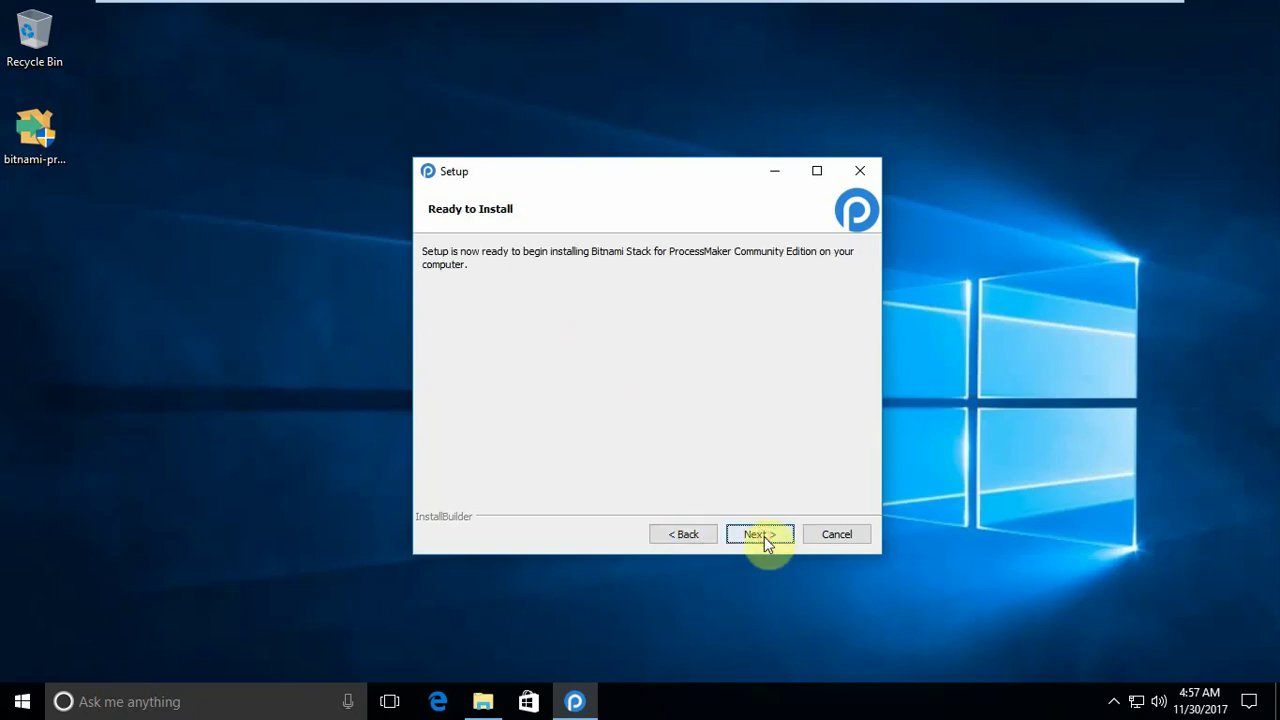
pyautogui.click(762, 535)
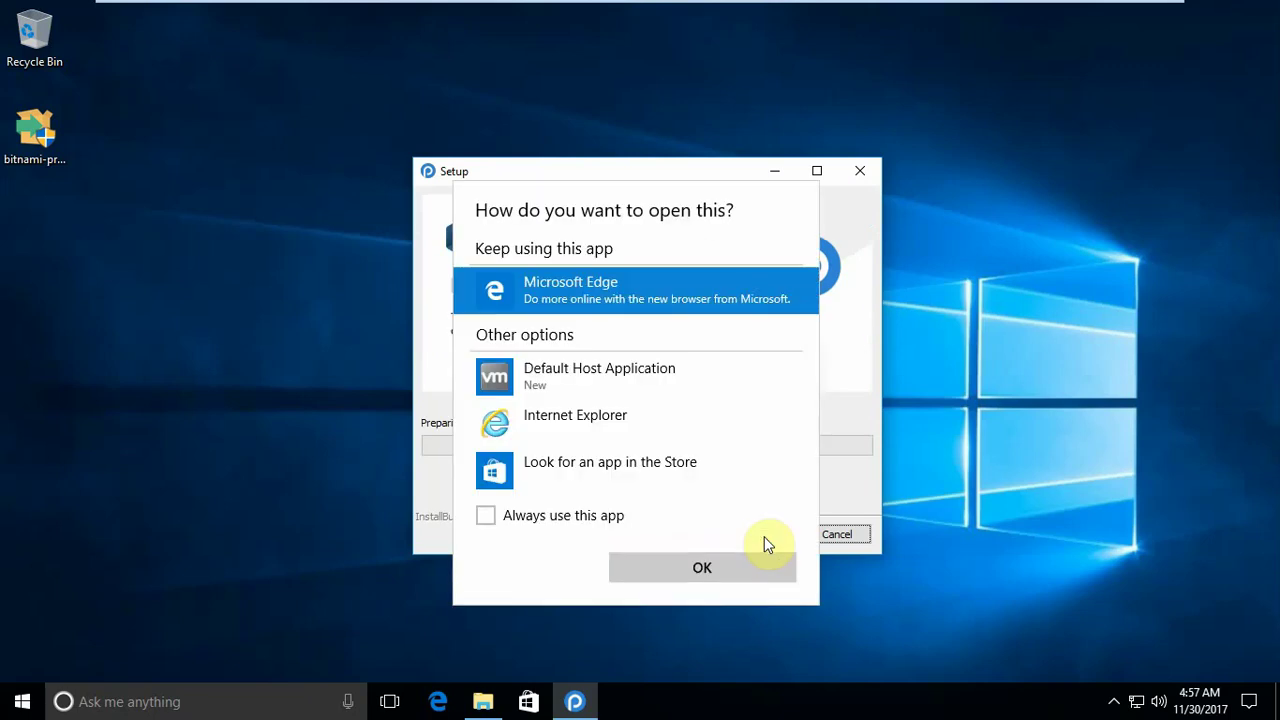
# Step: Open the Bitnami cloud link in Microsoft Edge as the default app, then close the page
pyautogui.click(584, 517)
pyautogui.click(684, 565)
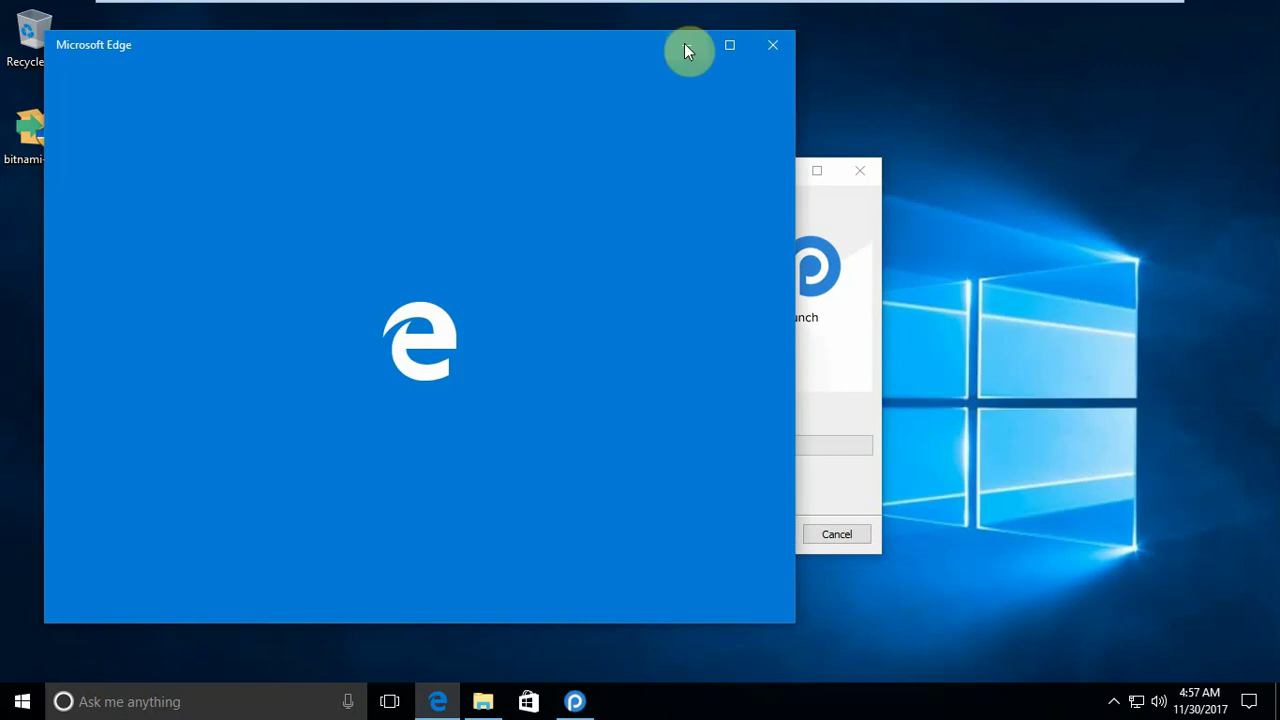
pyautogui.click(685, 44)
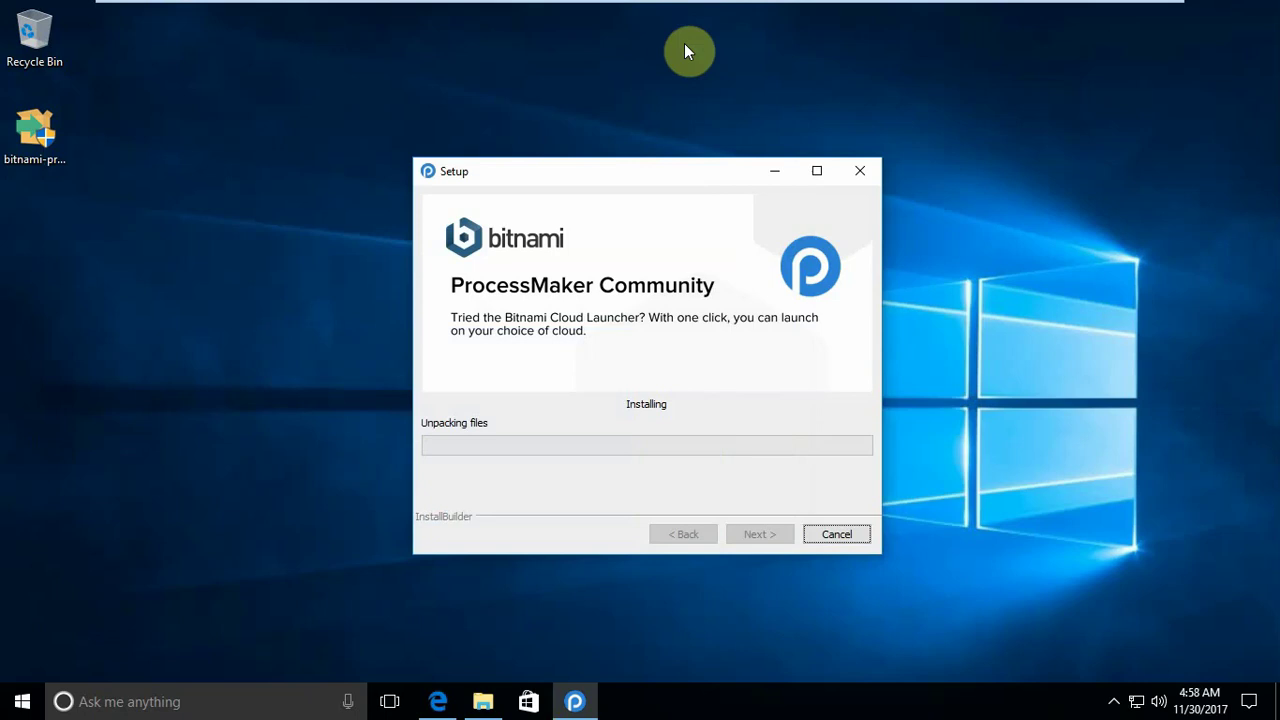
pyautogui.click(437, 701)
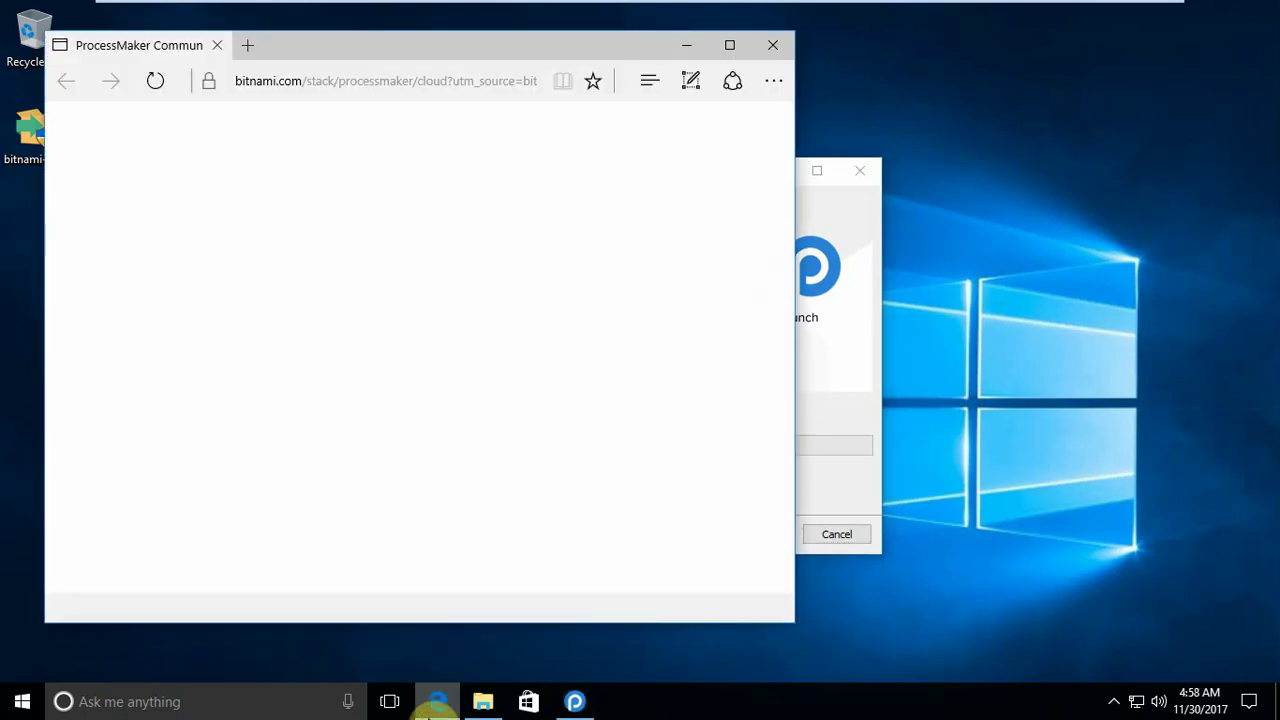
pyautogui.click(776, 52)
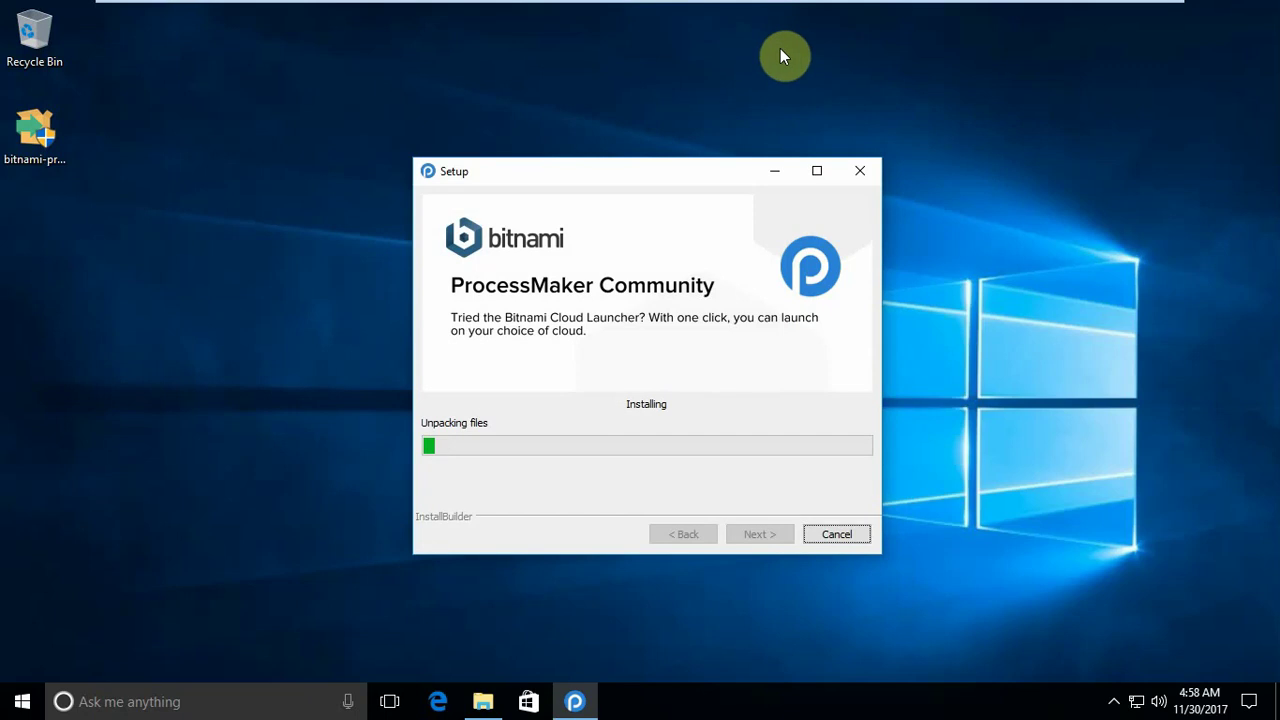
# Step: Allow Apache HTTP Server through the Windows firewall so the installation can finish
pyautogui.moveTo(1107, 10)
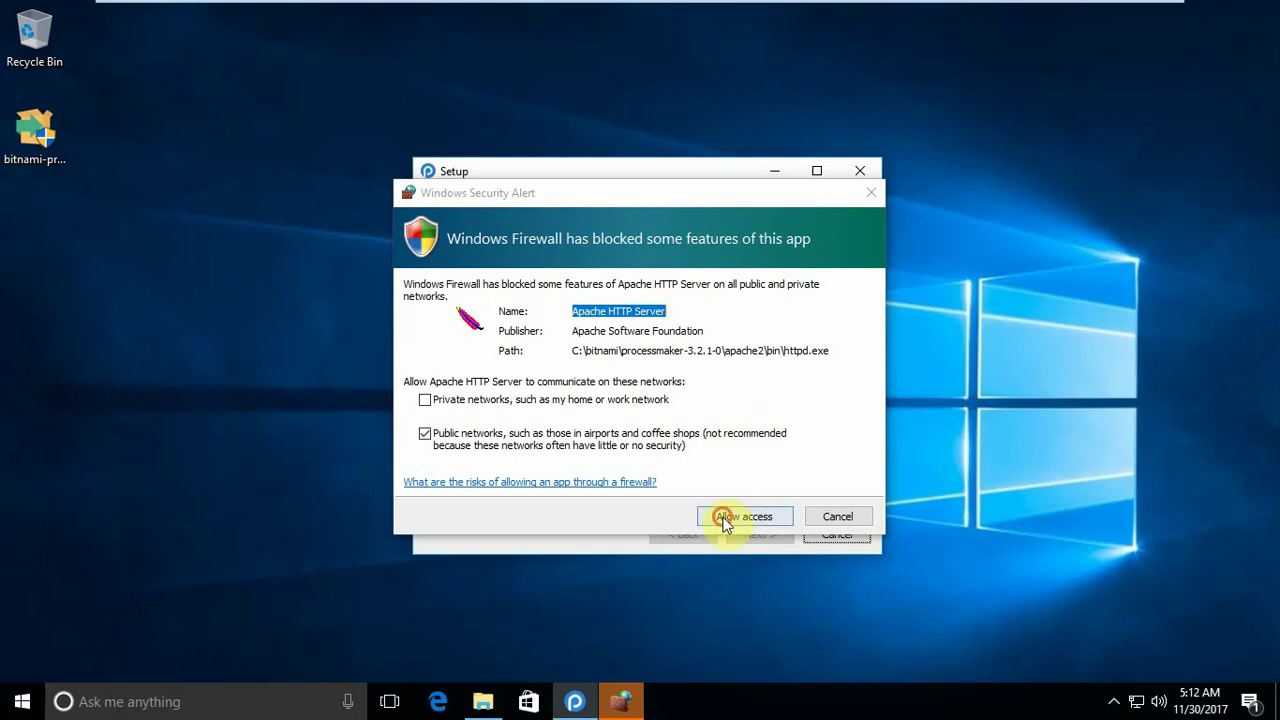
pyautogui.click(726, 525)
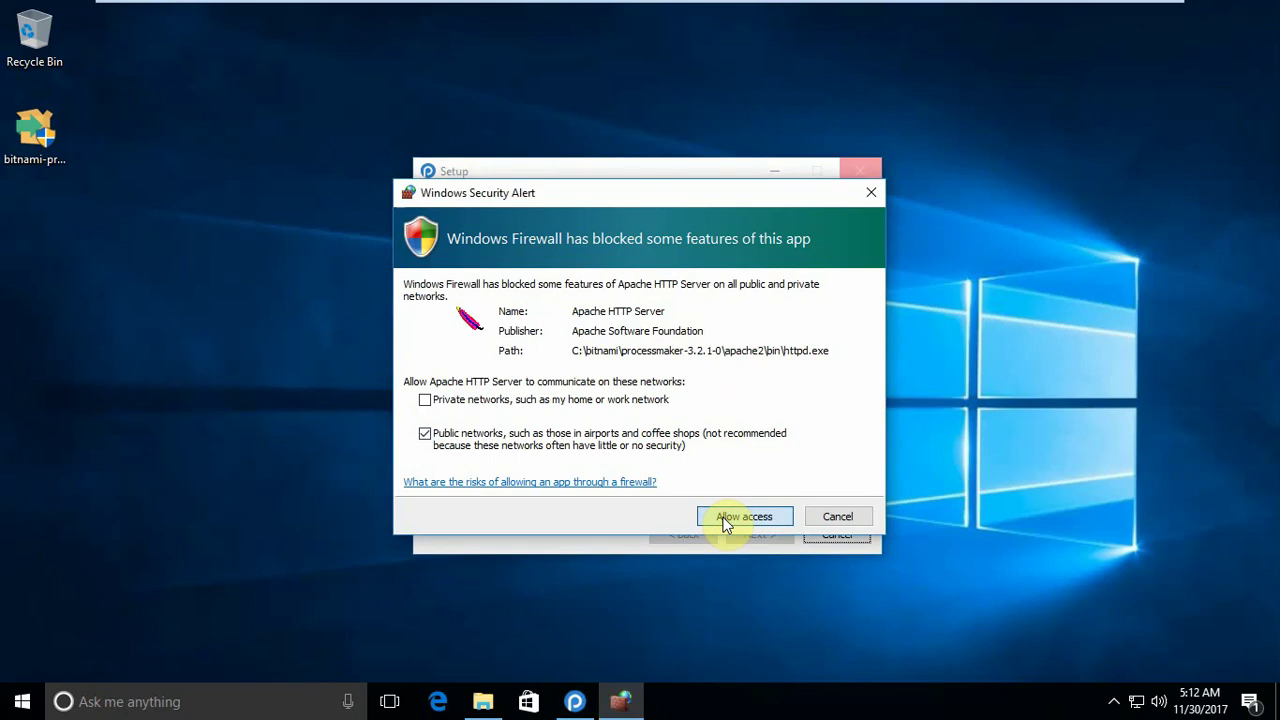
pyautogui.click(721, 516)
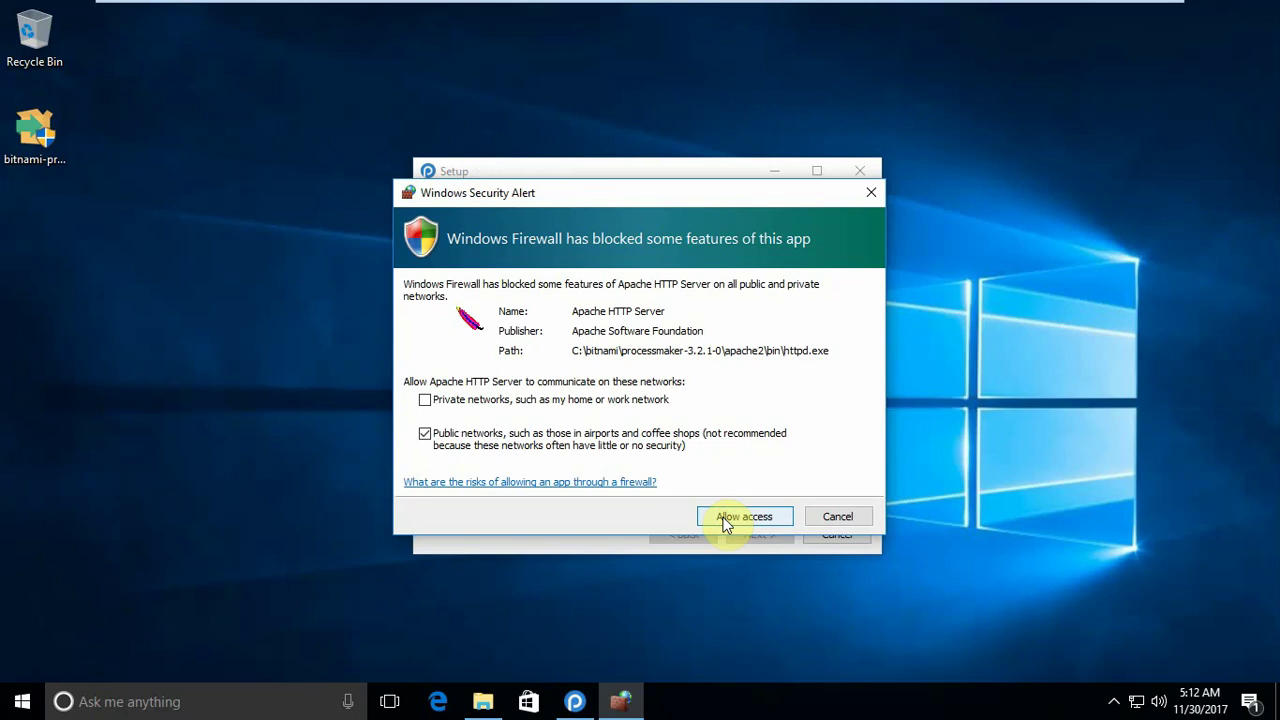
pyautogui.click(726, 518)
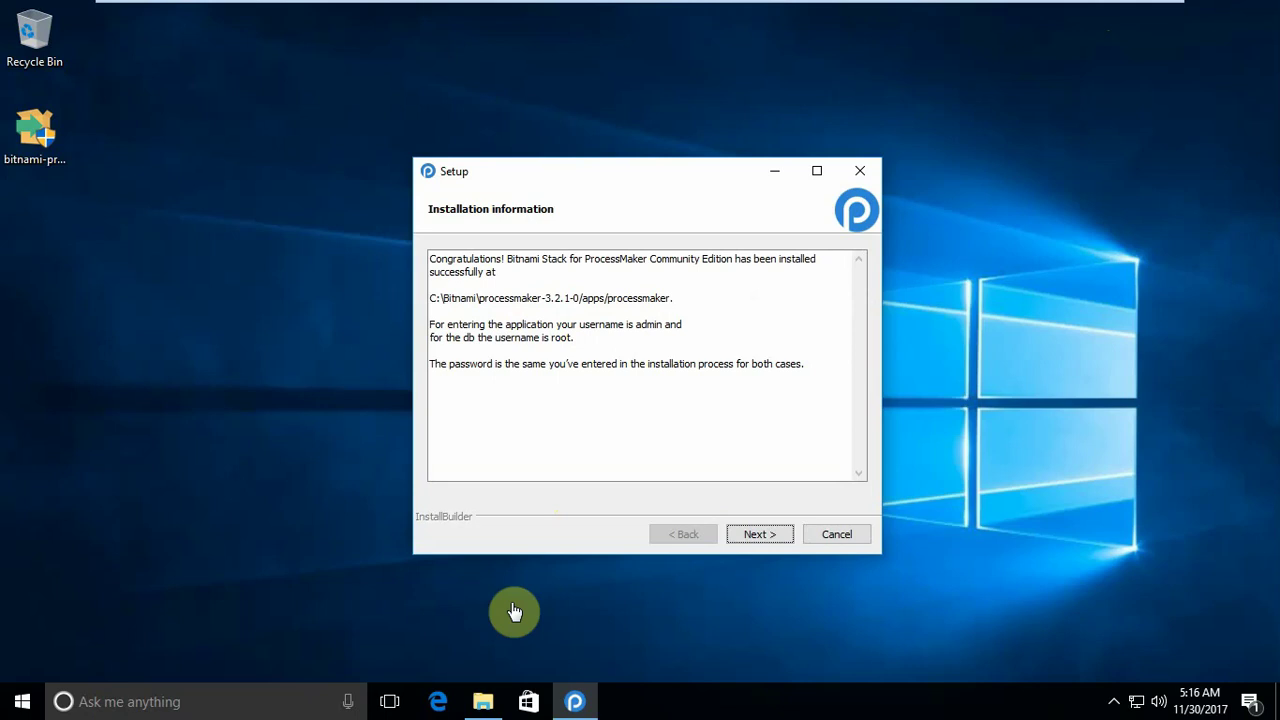
# Step: Finish the wizard with 'Launch Bitnami Stack for ProcessMaker' left checked
pyautogui.click(759, 532)
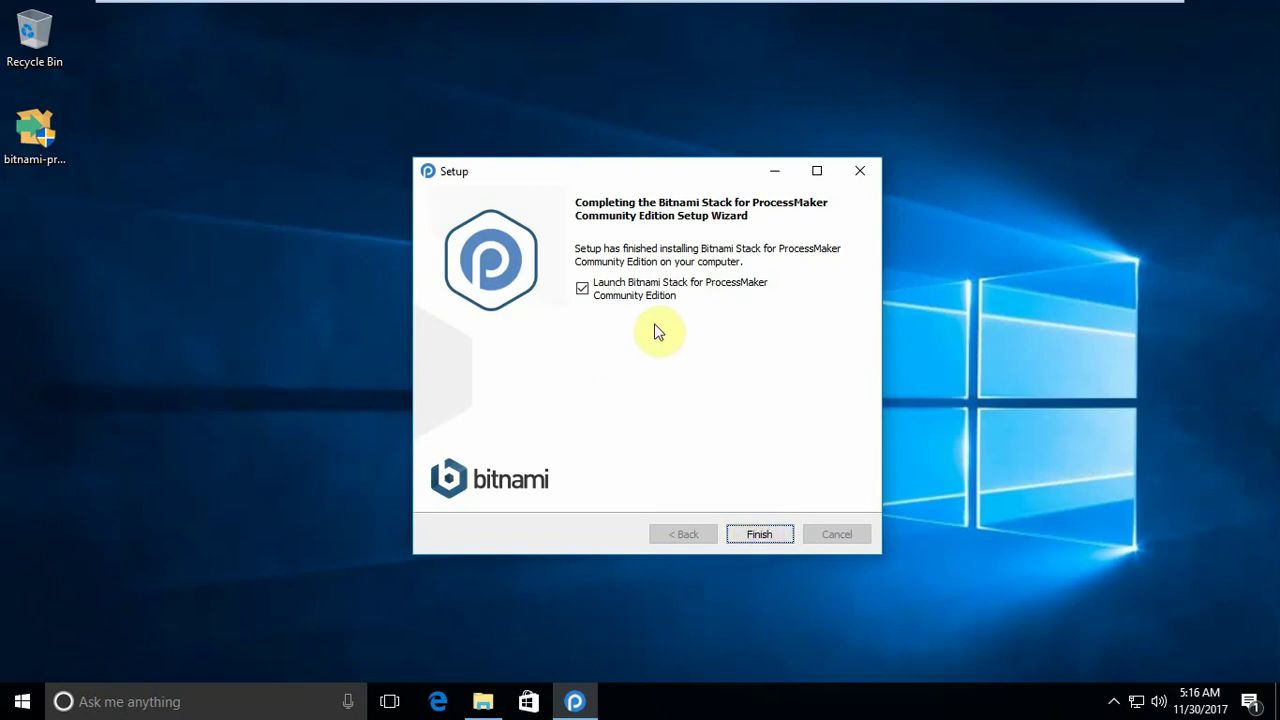
pyautogui.click(744, 532)
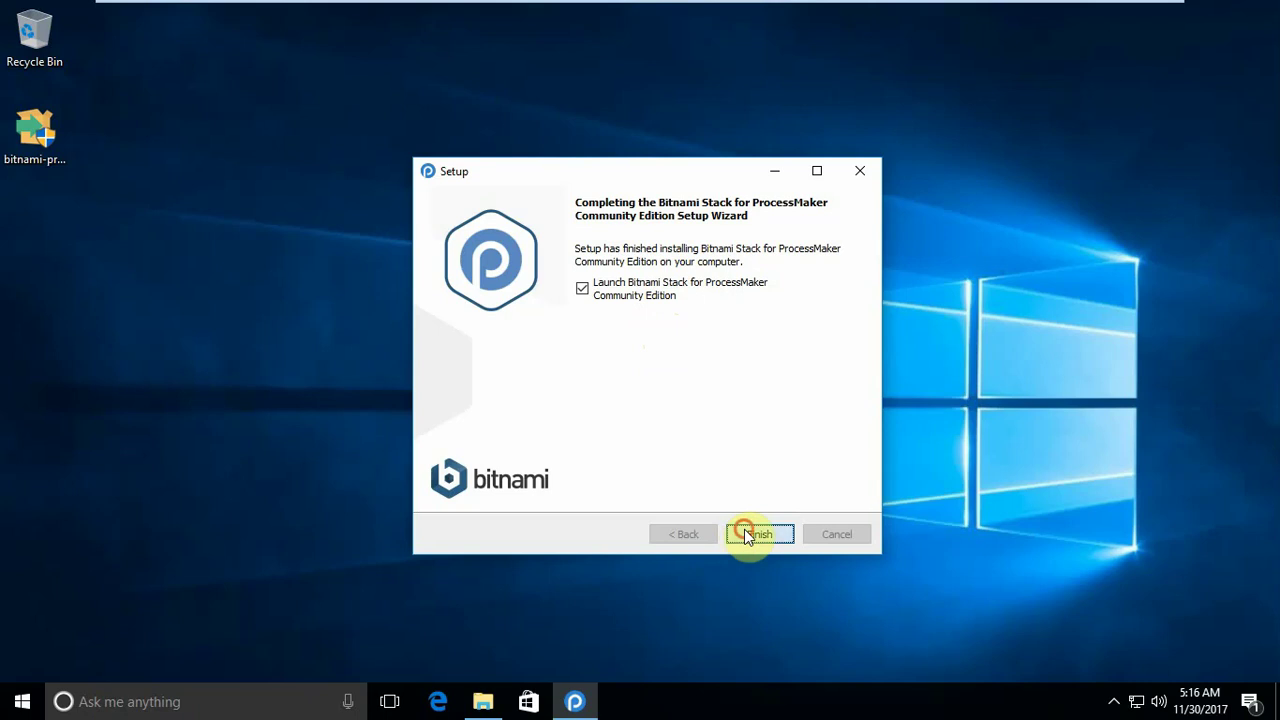